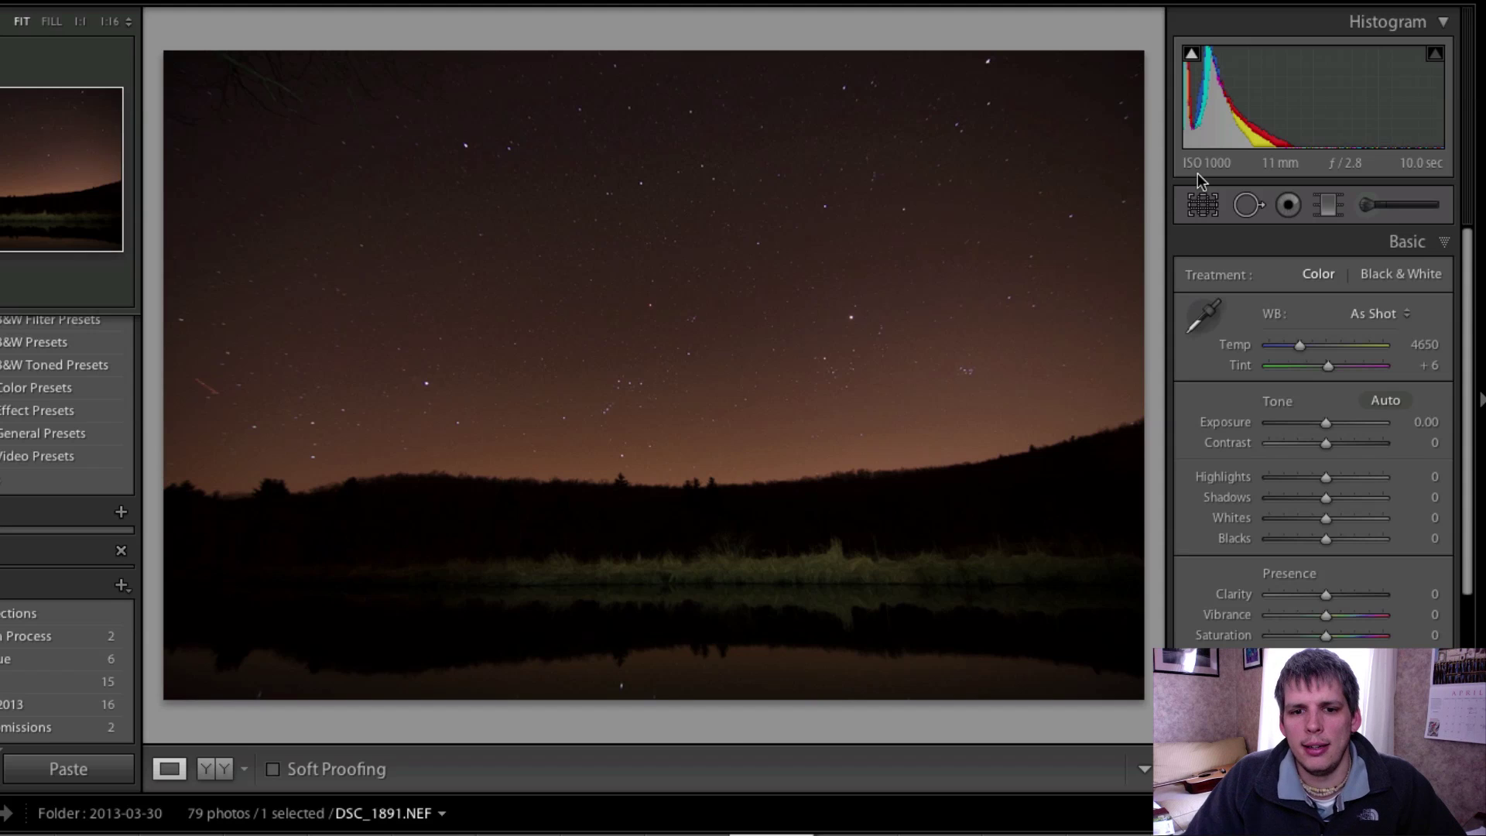
Crop DSC_1891.NEF to a near-square frame, straighten it by 0.63°, and commit the crop.
{"action": "left_click", "coordinate": [1203, 206]}
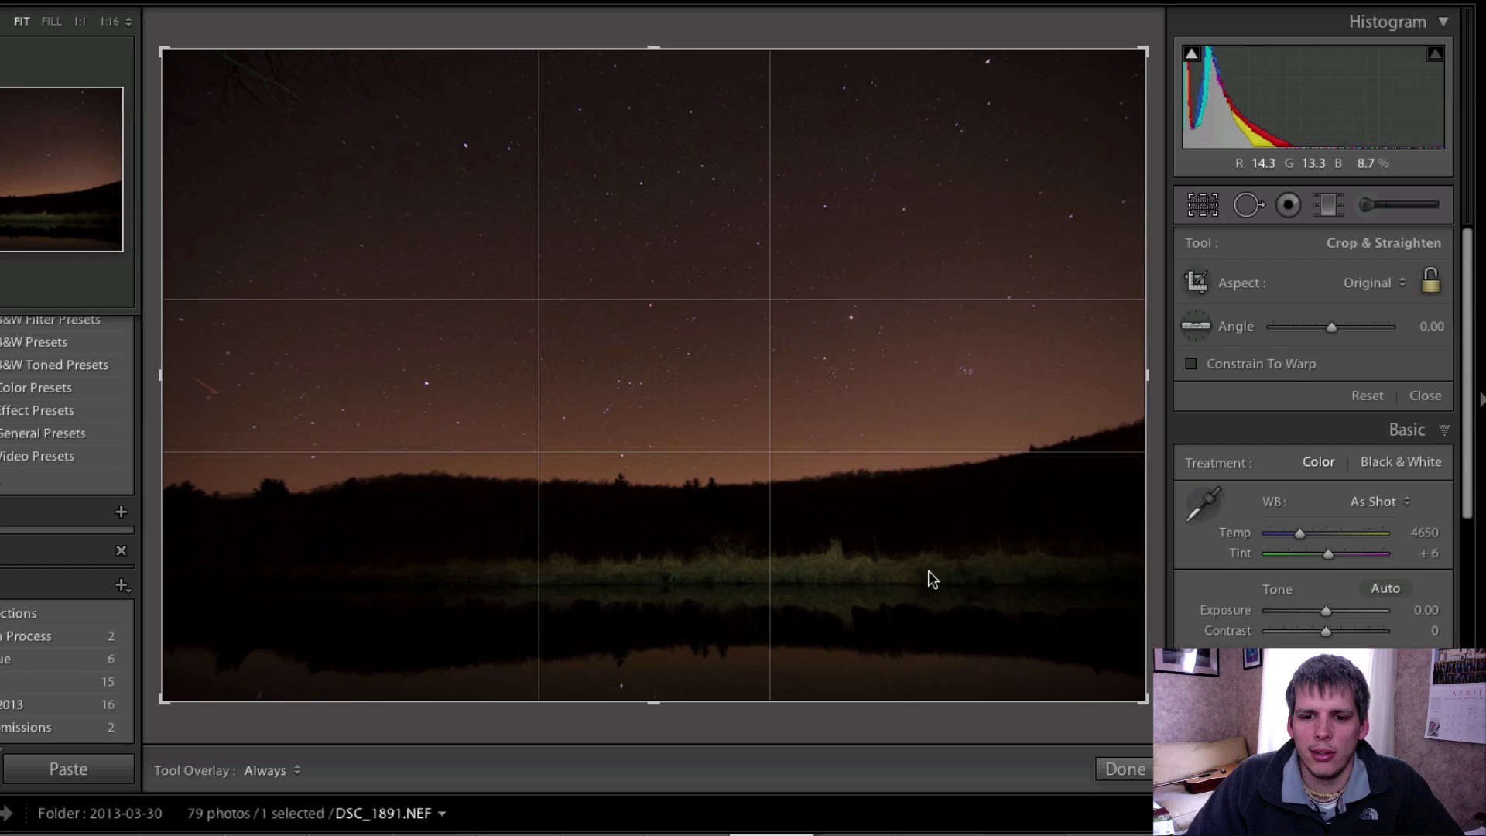
{"action": "left_click_drag", "start_coordinate": [165, 382], "coordinate": [286, 384]}
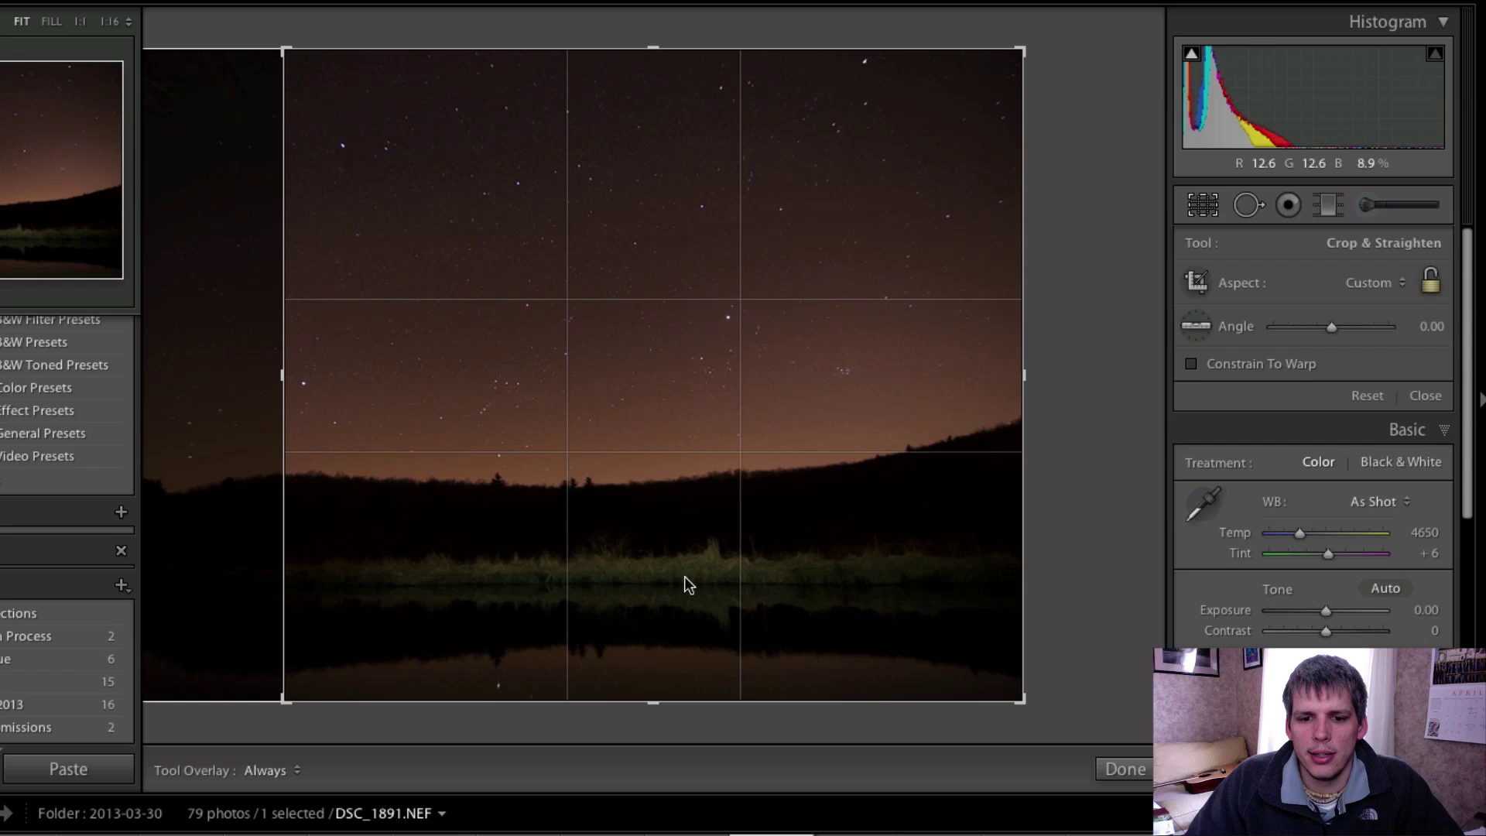
{"action": "left_click_drag", "start_coordinate": [1046, 700], "coordinate": [1051, 713]}
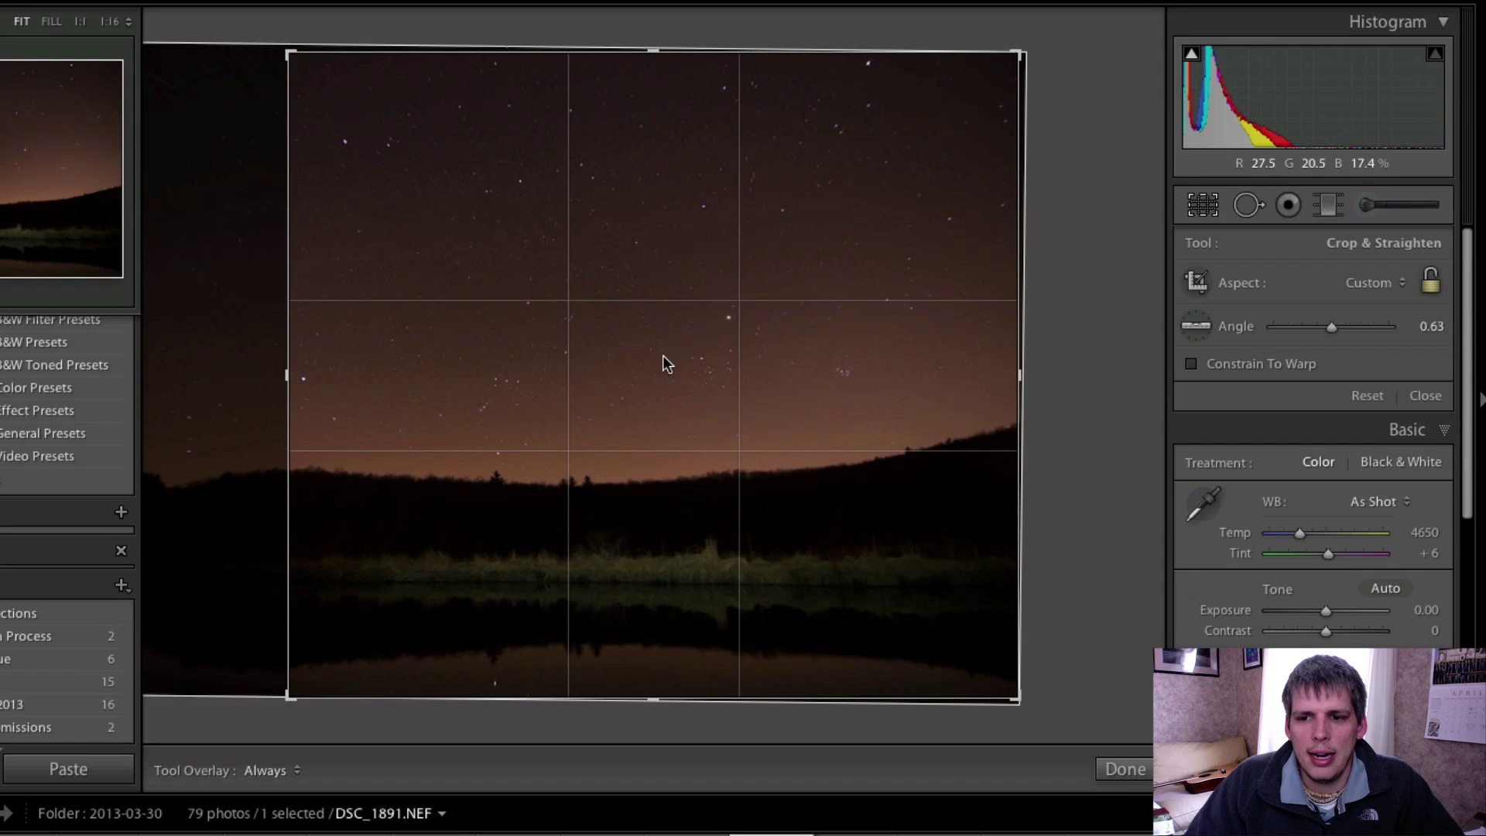
{"action": "left_click_drag", "start_coordinate": [657, 365], "coordinate": [662, 342]}
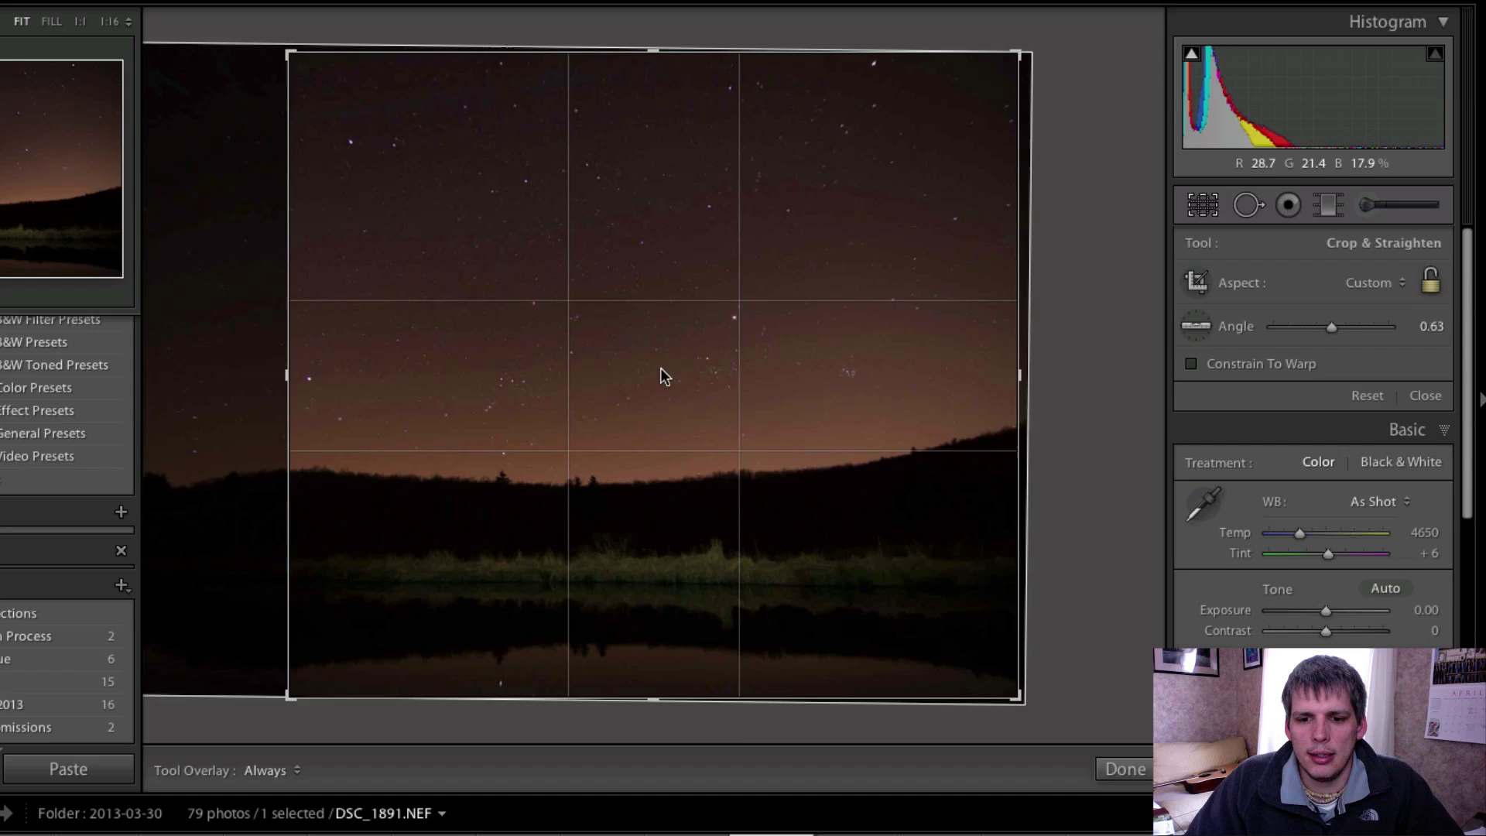
{"action": "key", "text": "Return"}
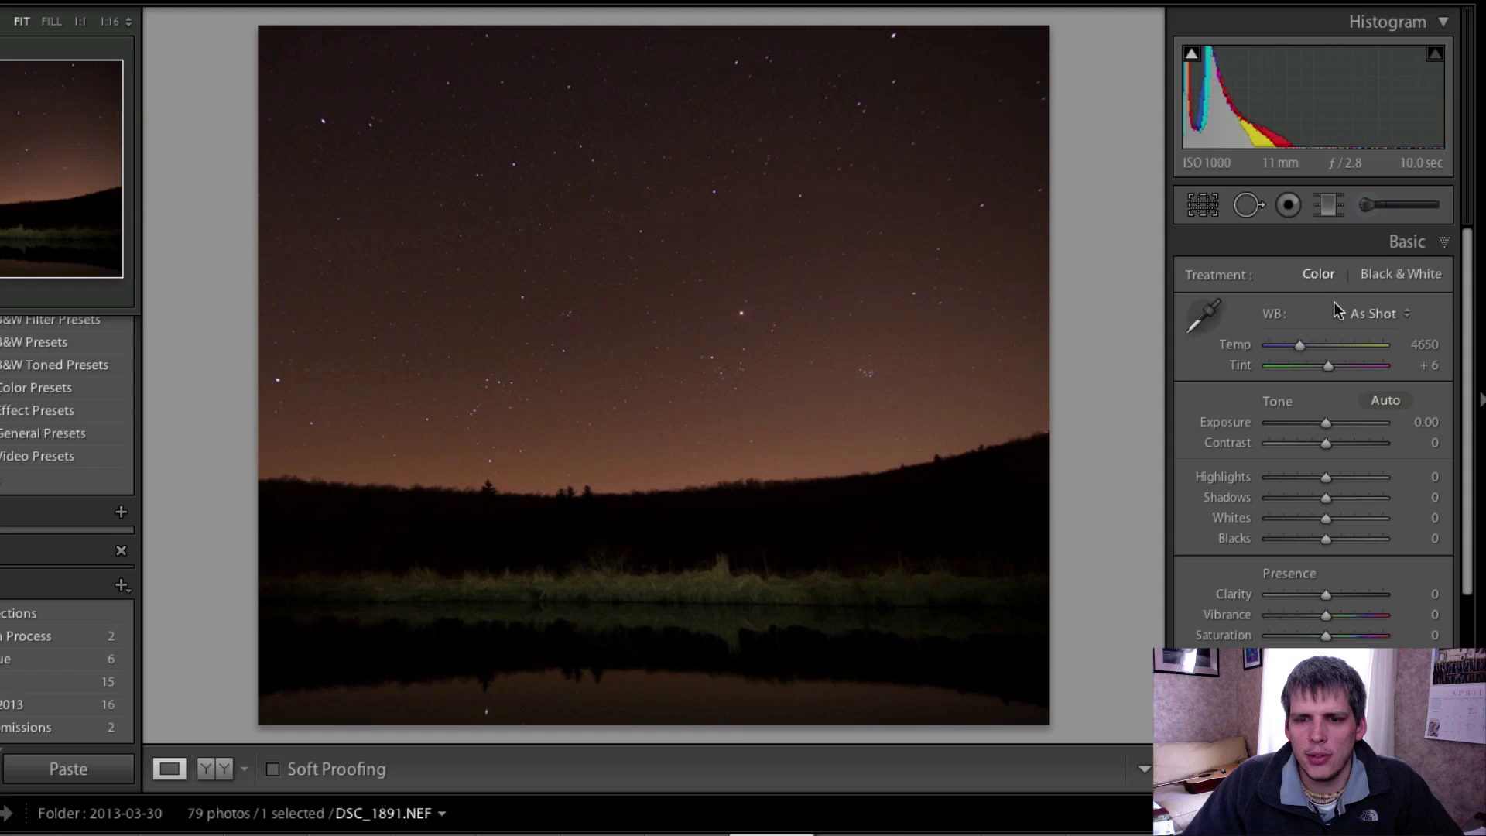
Compare the Tungsten, Fluorescent and Auto white balance presets.
{"action": "left_click", "coordinate": [1377, 313]}
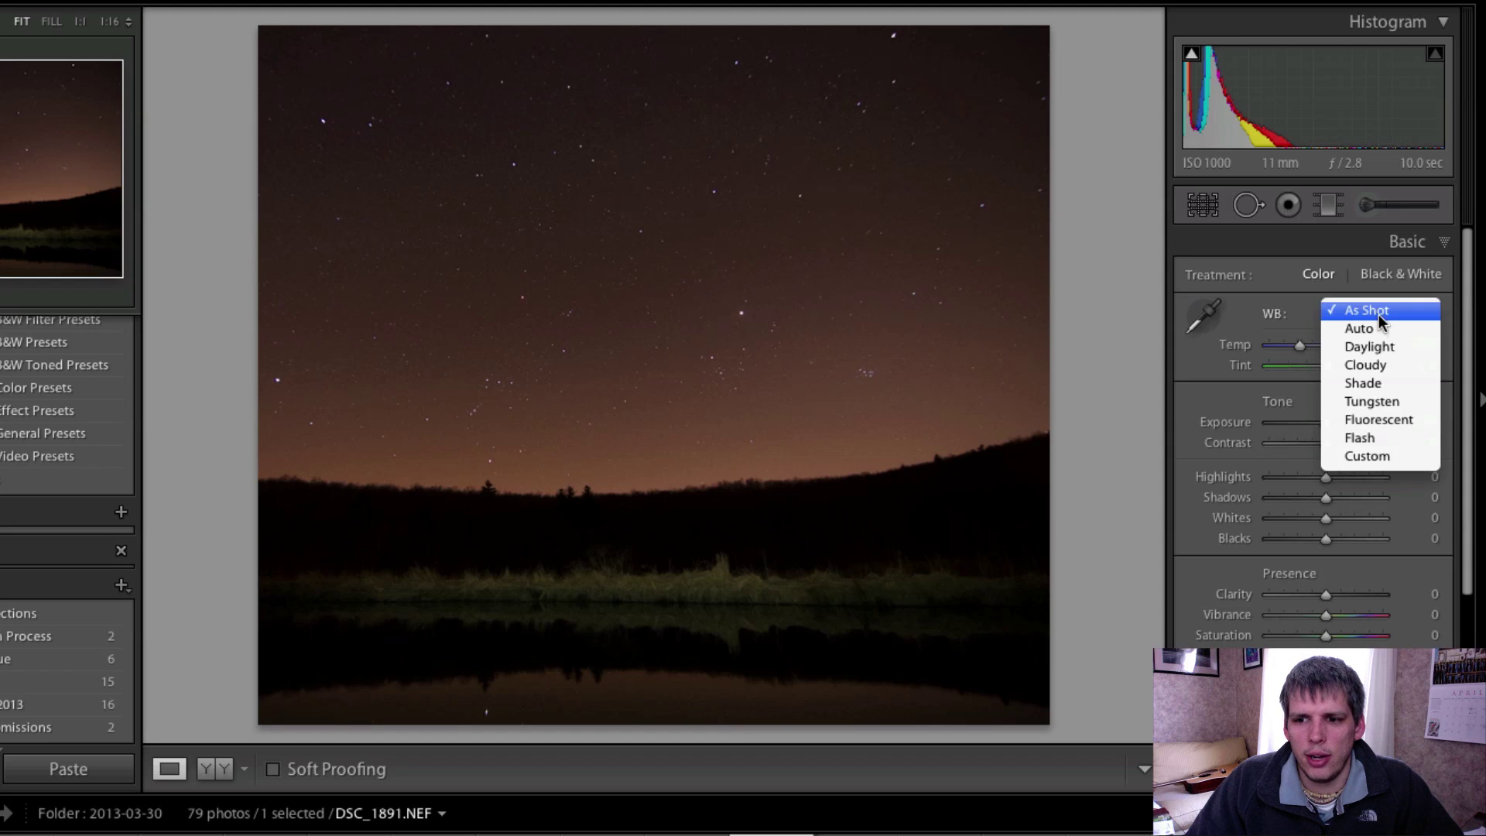
{"action": "left_click", "coordinate": [1394, 406]}
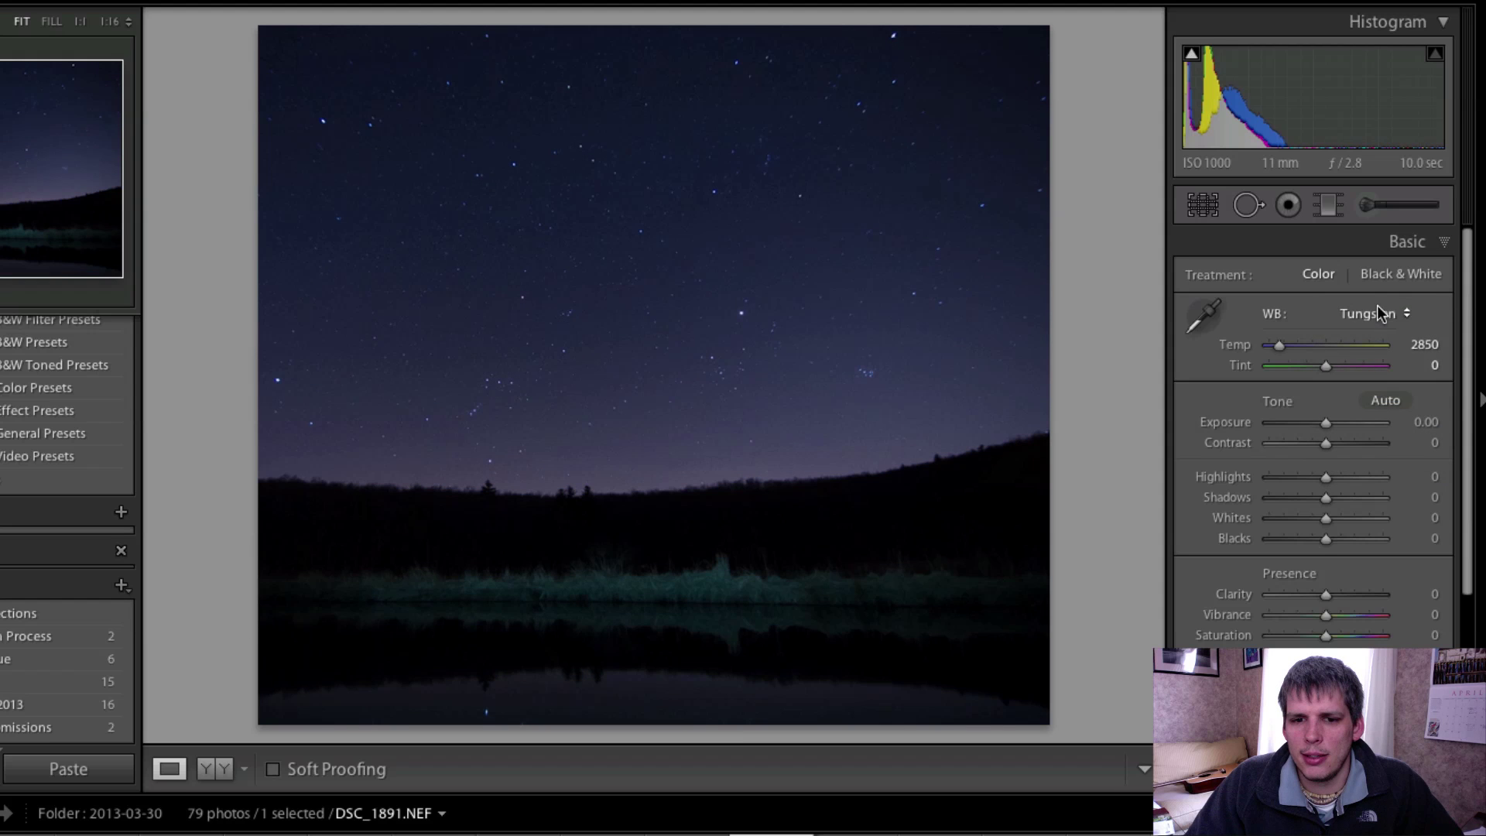
{"action": "left_click", "coordinate": [1385, 312]}
{"action": "left_click", "coordinate": [1390, 326]}
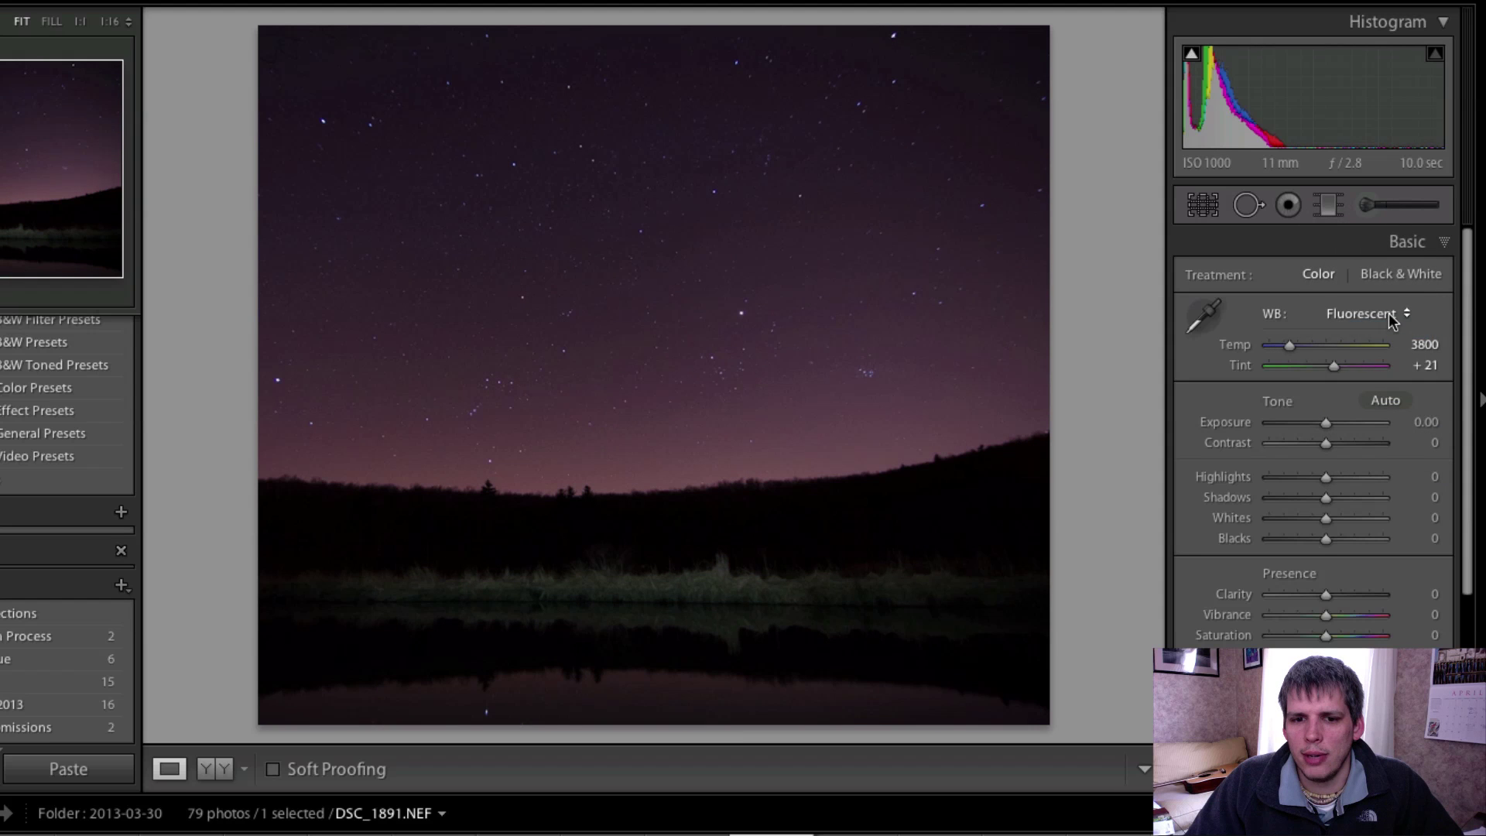
{"action": "left_click", "coordinate": [1388, 319]}
{"action": "left_click", "coordinate": [1395, 221]}
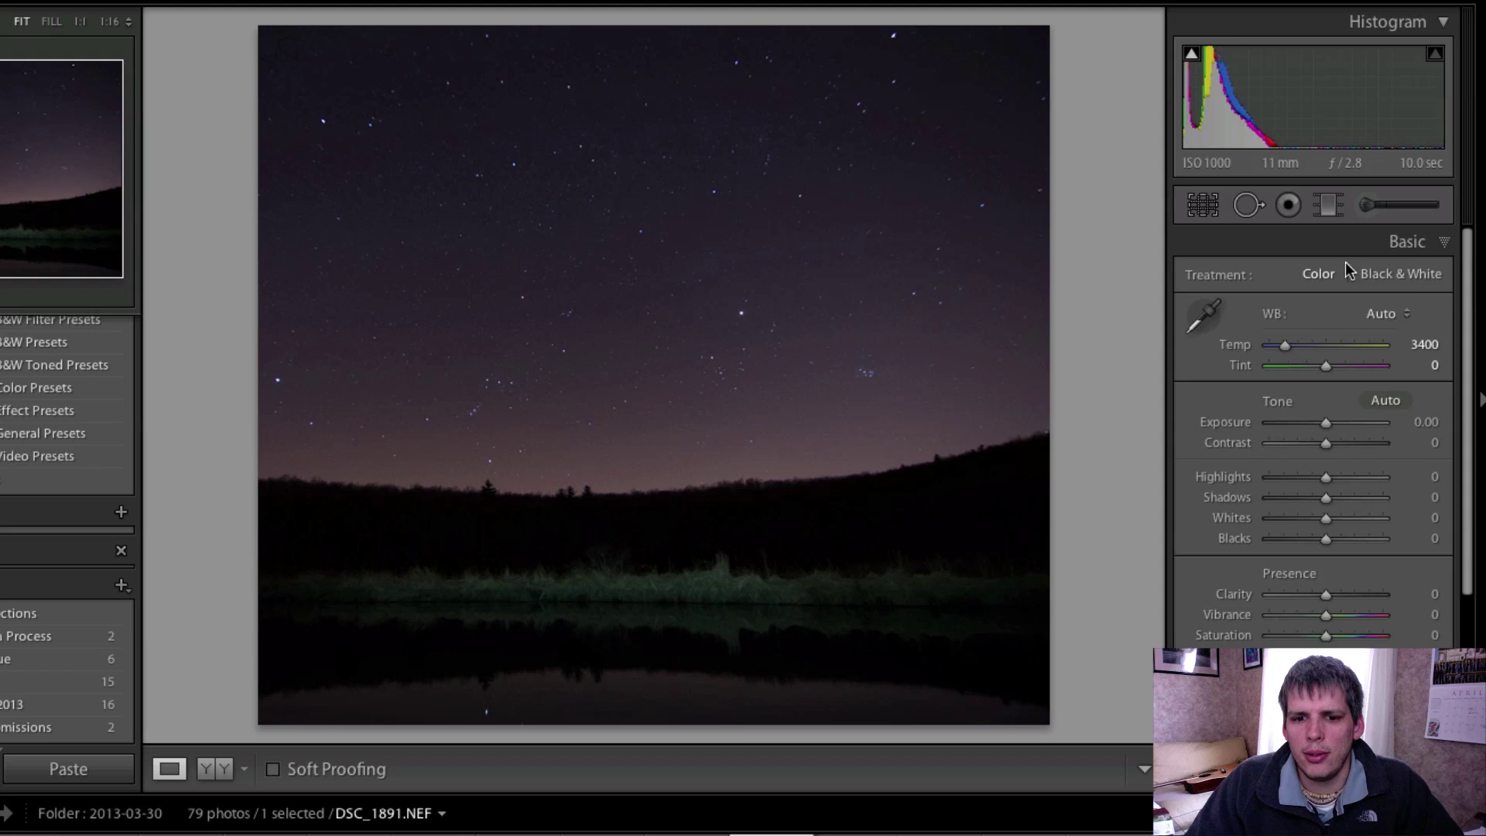
Try the Daylight, Cloudy and Shade presets, then set a custom Temp of 3136 with Tint 0.
{"action": "left_click", "coordinate": [1397, 314]}
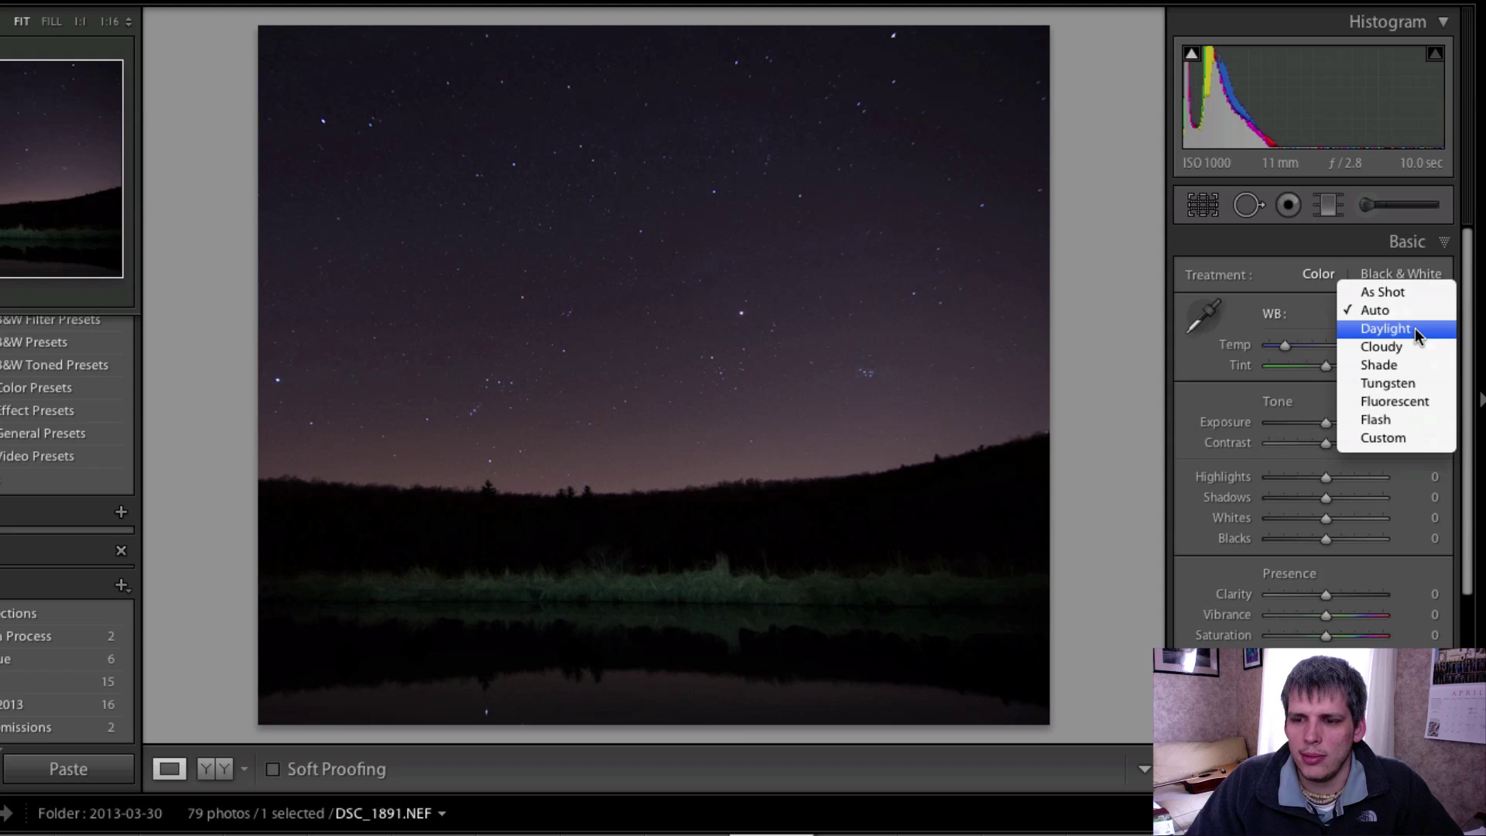
{"action": "left_click", "coordinate": [1402, 328]}
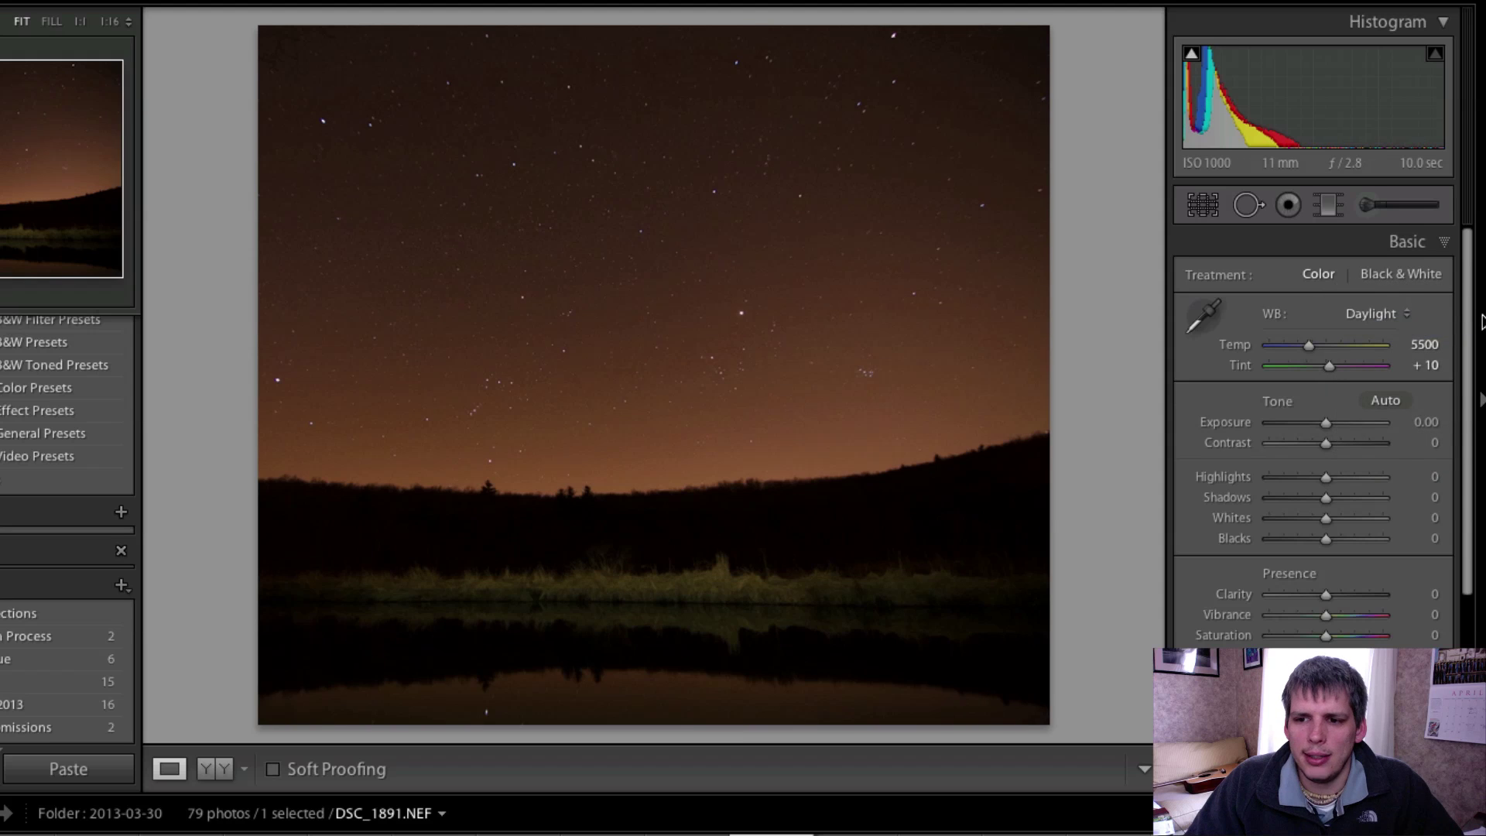
{"action": "left_click", "coordinate": [1405, 317]}
{"action": "left_click", "coordinate": [1393, 318]}
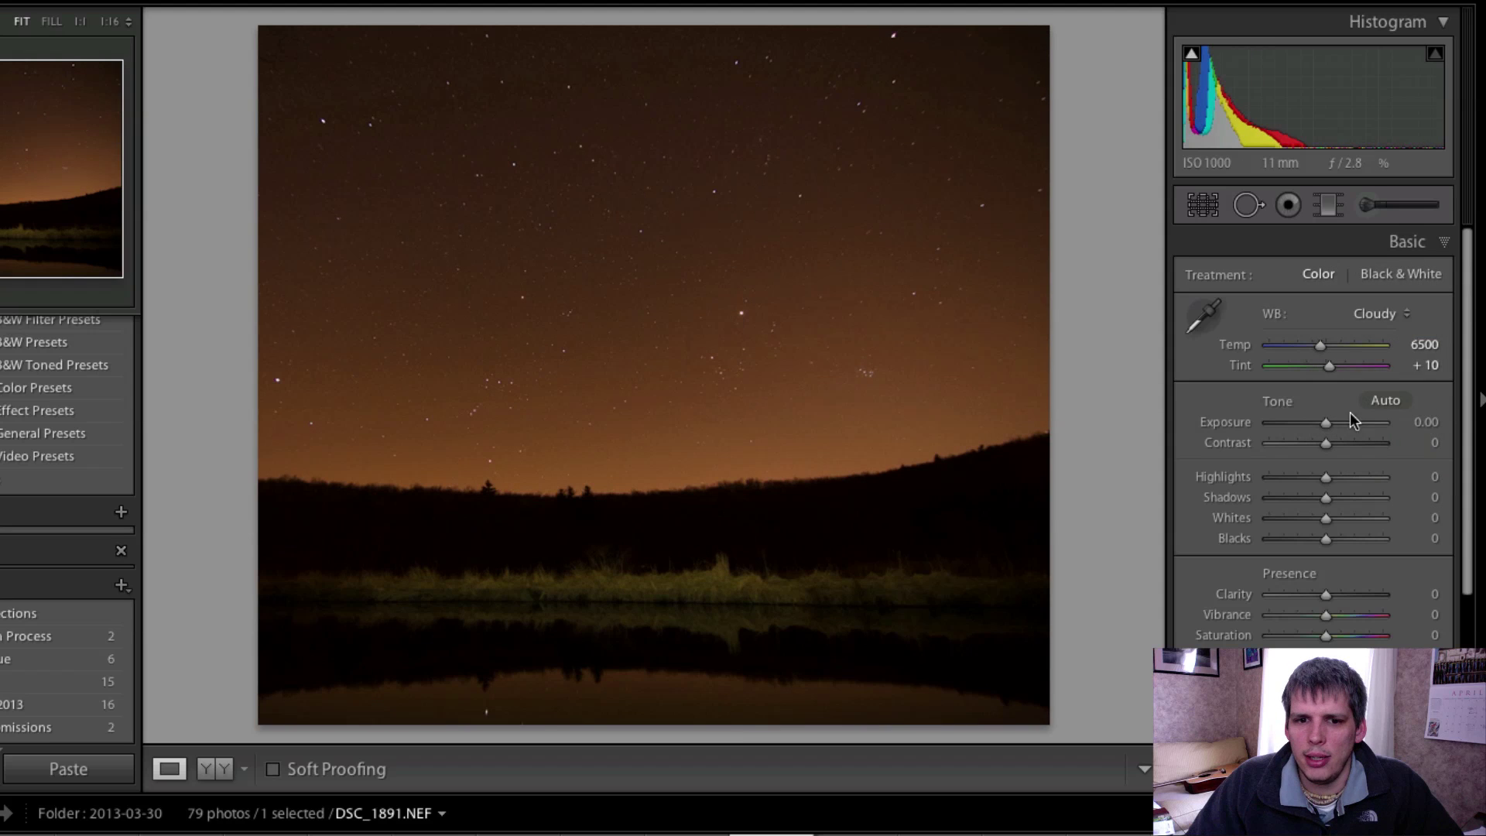
{"action": "left_click", "coordinate": [1363, 315]}
{"action": "left_click", "coordinate": [1363, 328]}
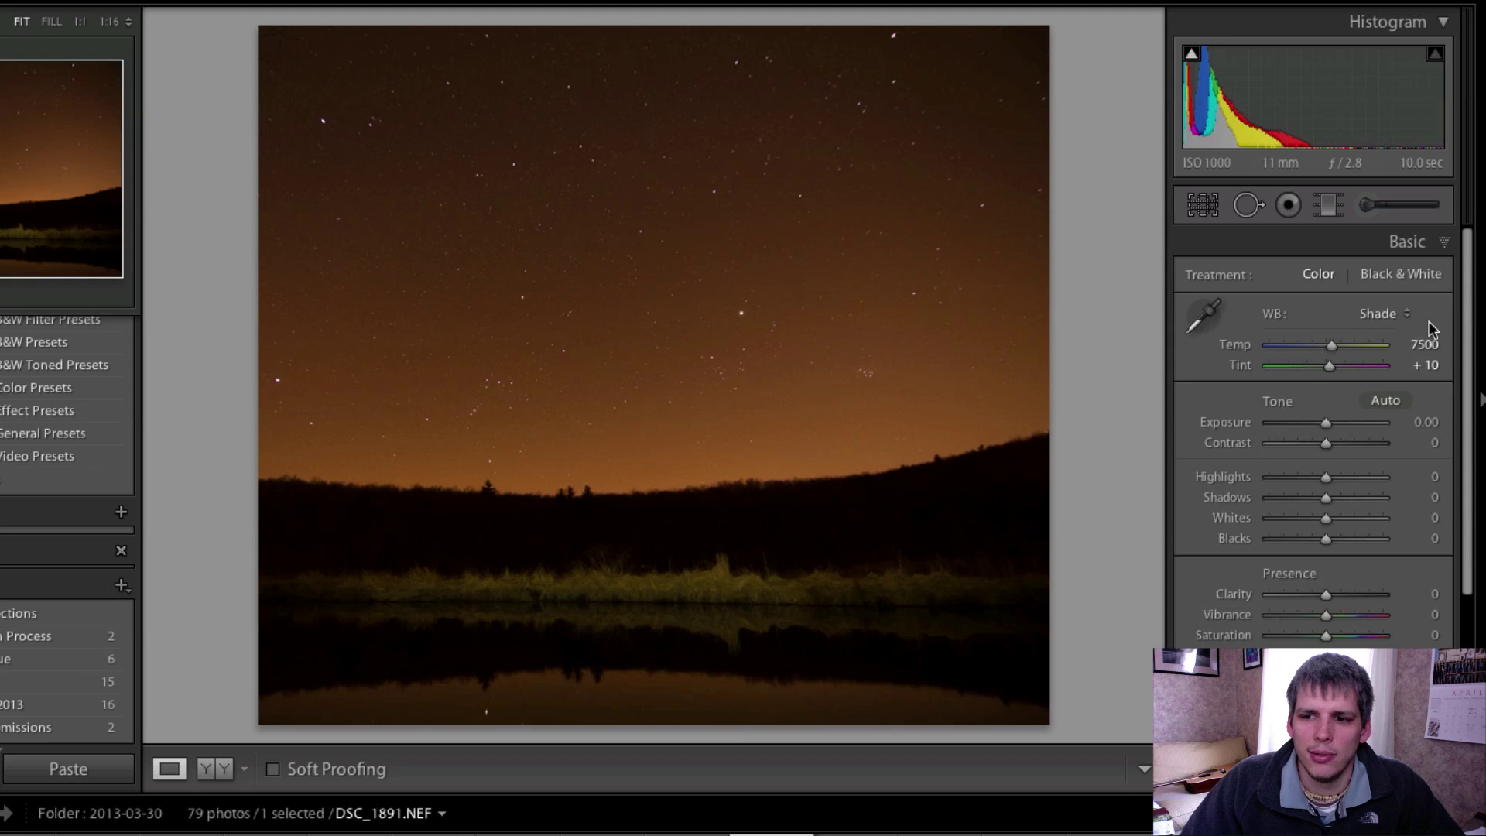
{"action": "left_click", "coordinate": [1368, 316]}
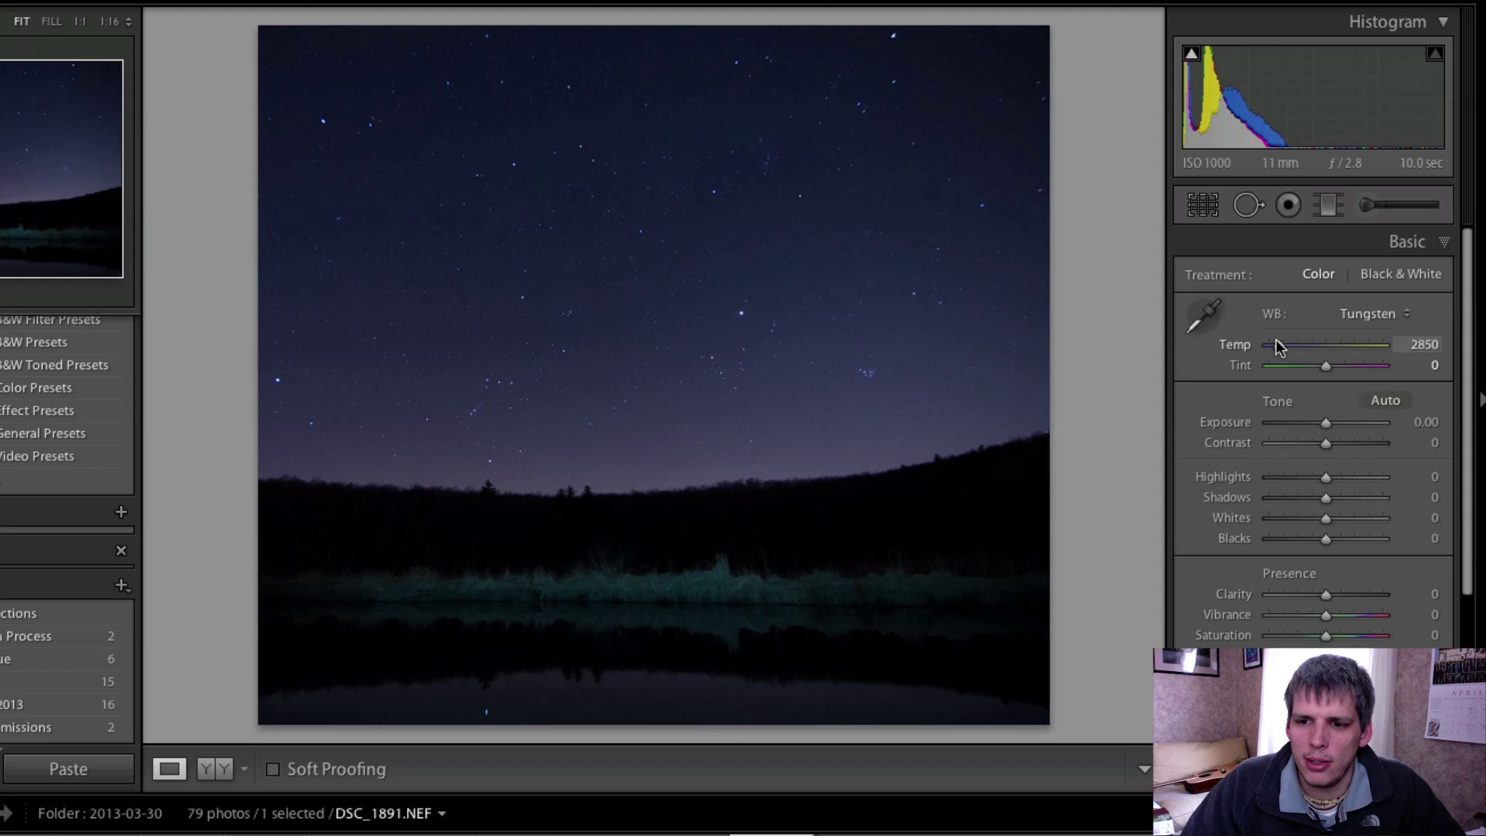
{"action": "left_click_drag", "start_coordinate": [1279, 345], "coordinate": [1282, 347]}
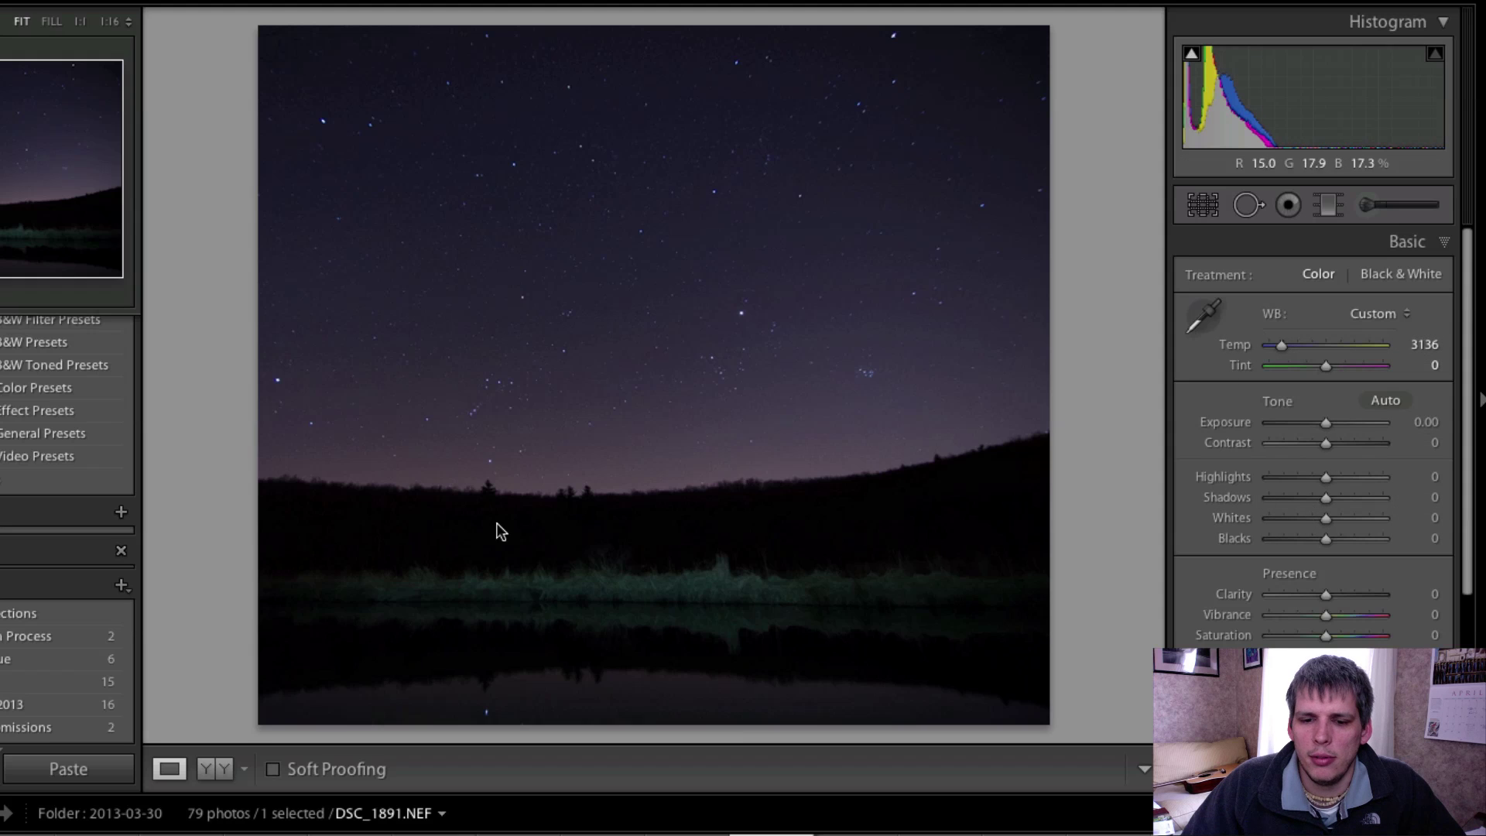
Lay a graduated filter over the treeline and shrubs with Sharpness 0 and Exposure about 1.68.
{"action": "left_click", "coordinate": [1327, 205]}
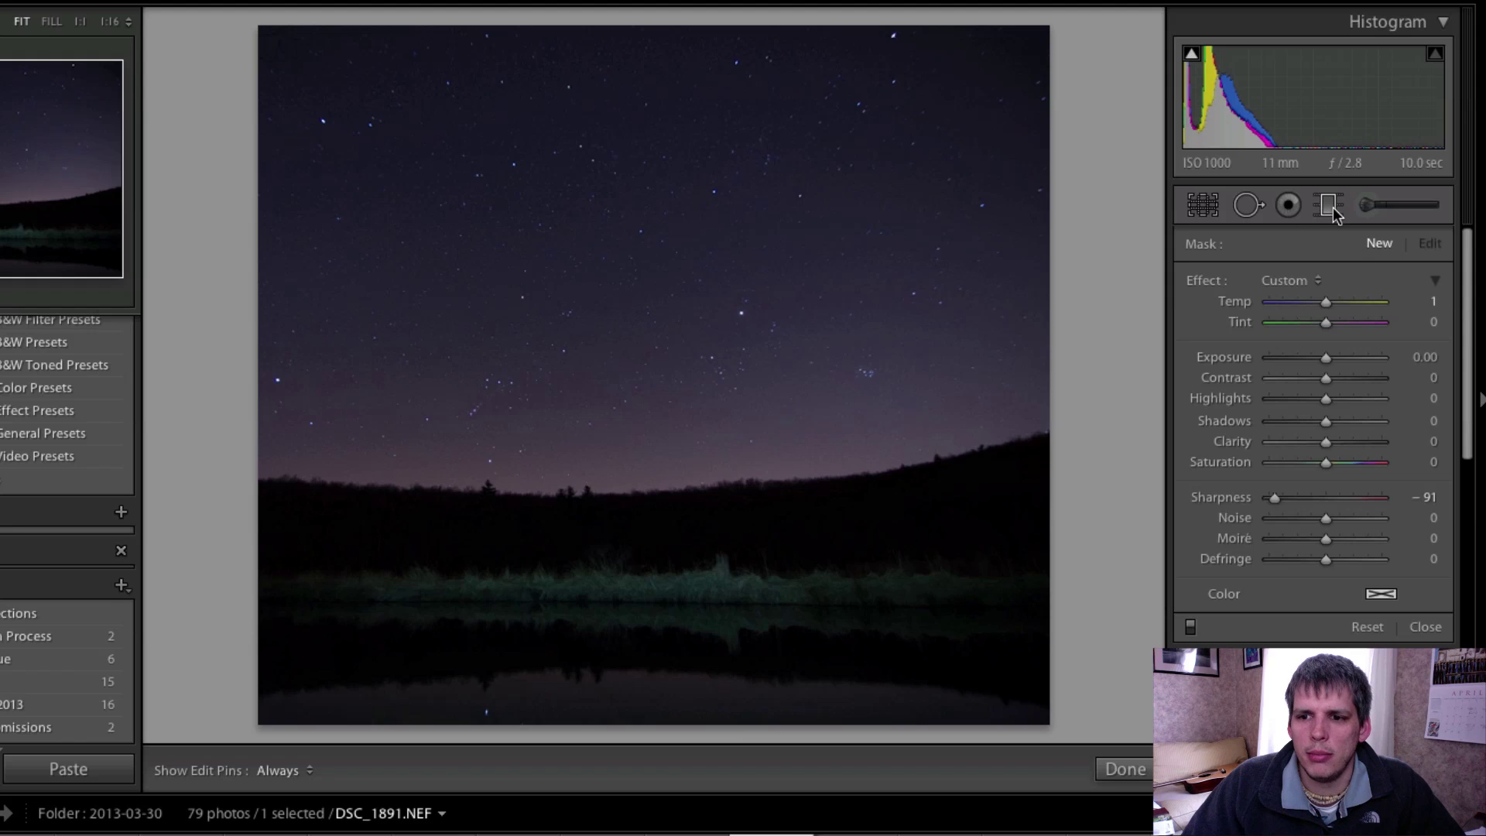
{"action": "mouse_move", "coordinate": [650, 680]}
{"action": "left_mouse_down"}
{"action": "mouse_move", "coordinate": [656, 463]}
{"action": "mouse_move", "coordinate": [636, 381]}
{"action": "mouse_move", "coordinate": [647, 320]}
{"action": "mouse_move", "coordinate": [650, 354]}
{"action": "left_mouse_up"}
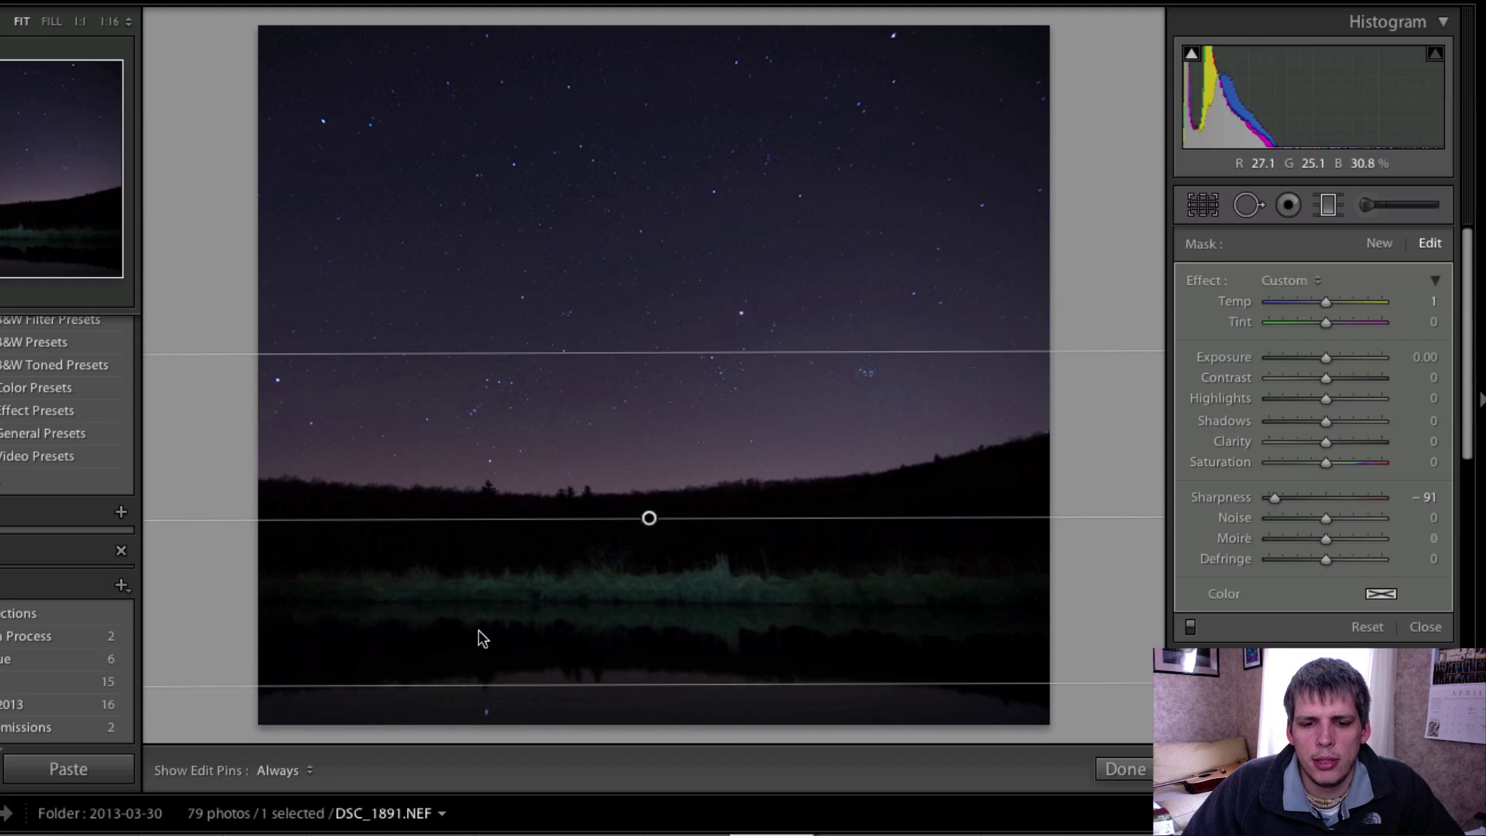
{"action": "double_click", "coordinate": [1221, 500]}
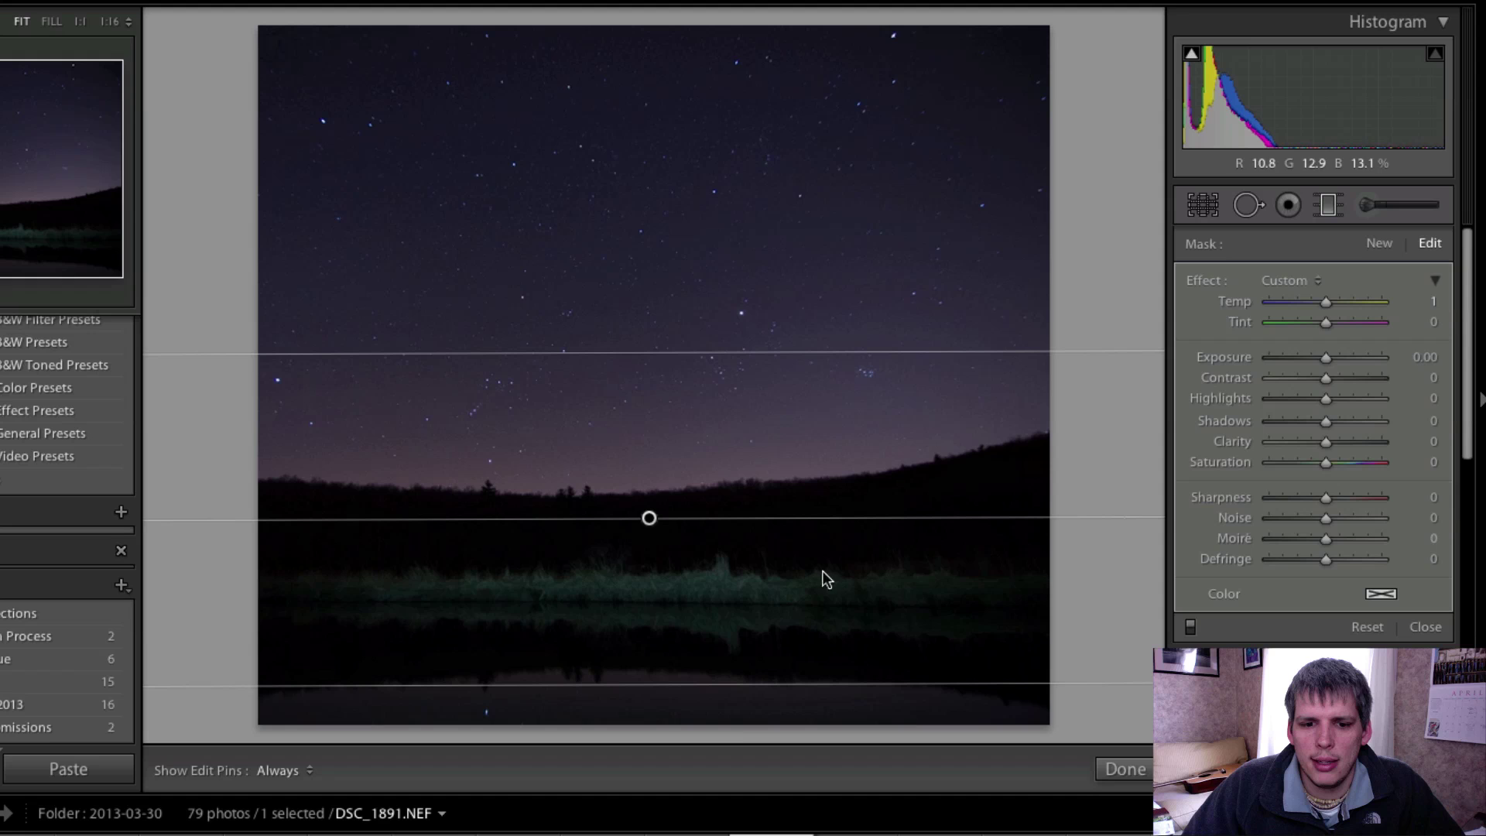
{"action": "left_click", "coordinate": [1344, 359]}
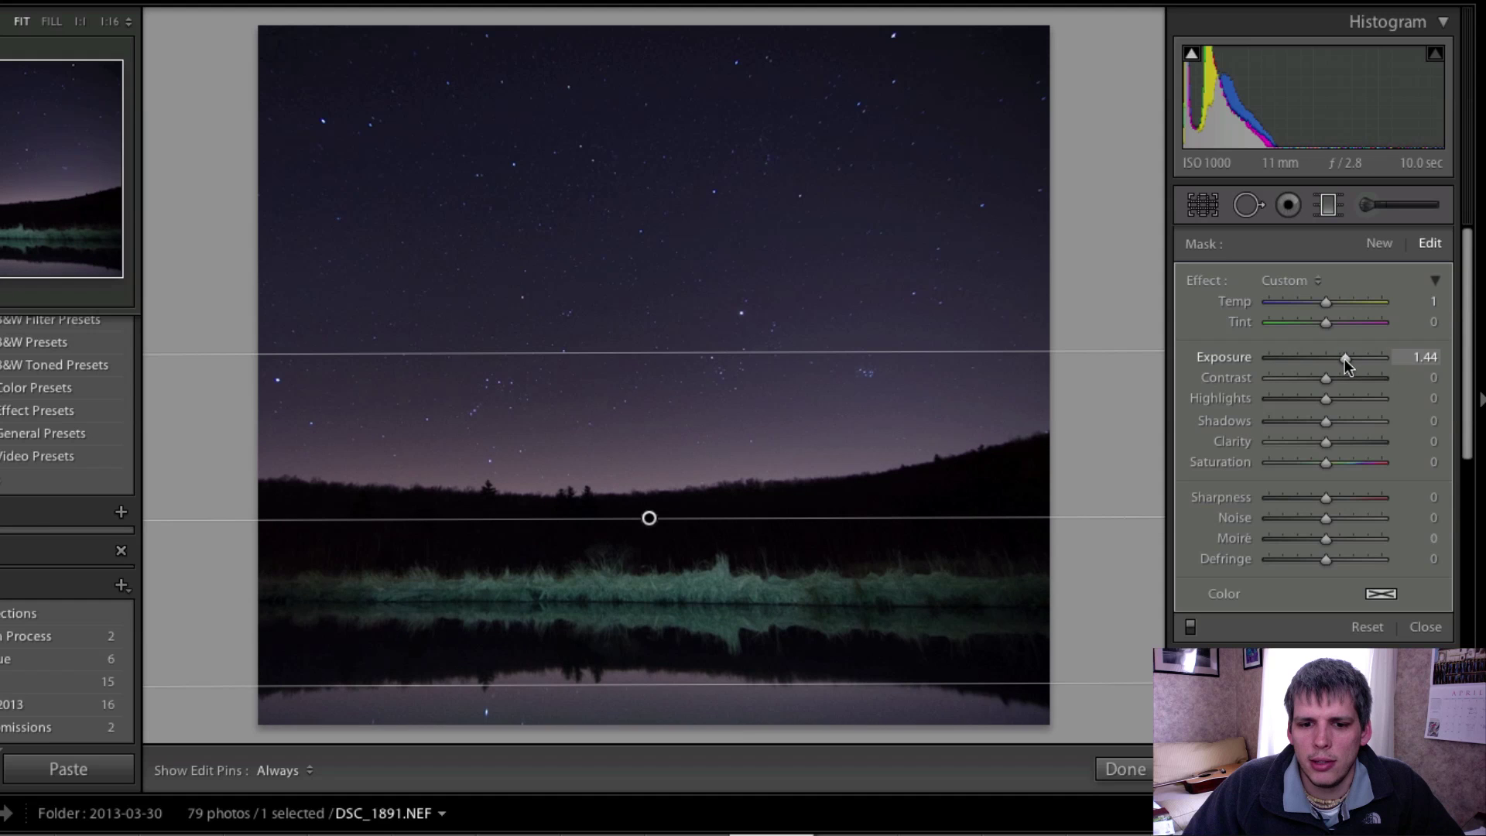
{"action": "left_click_drag", "start_coordinate": [1344, 359], "coordinate": [1347, 359]}
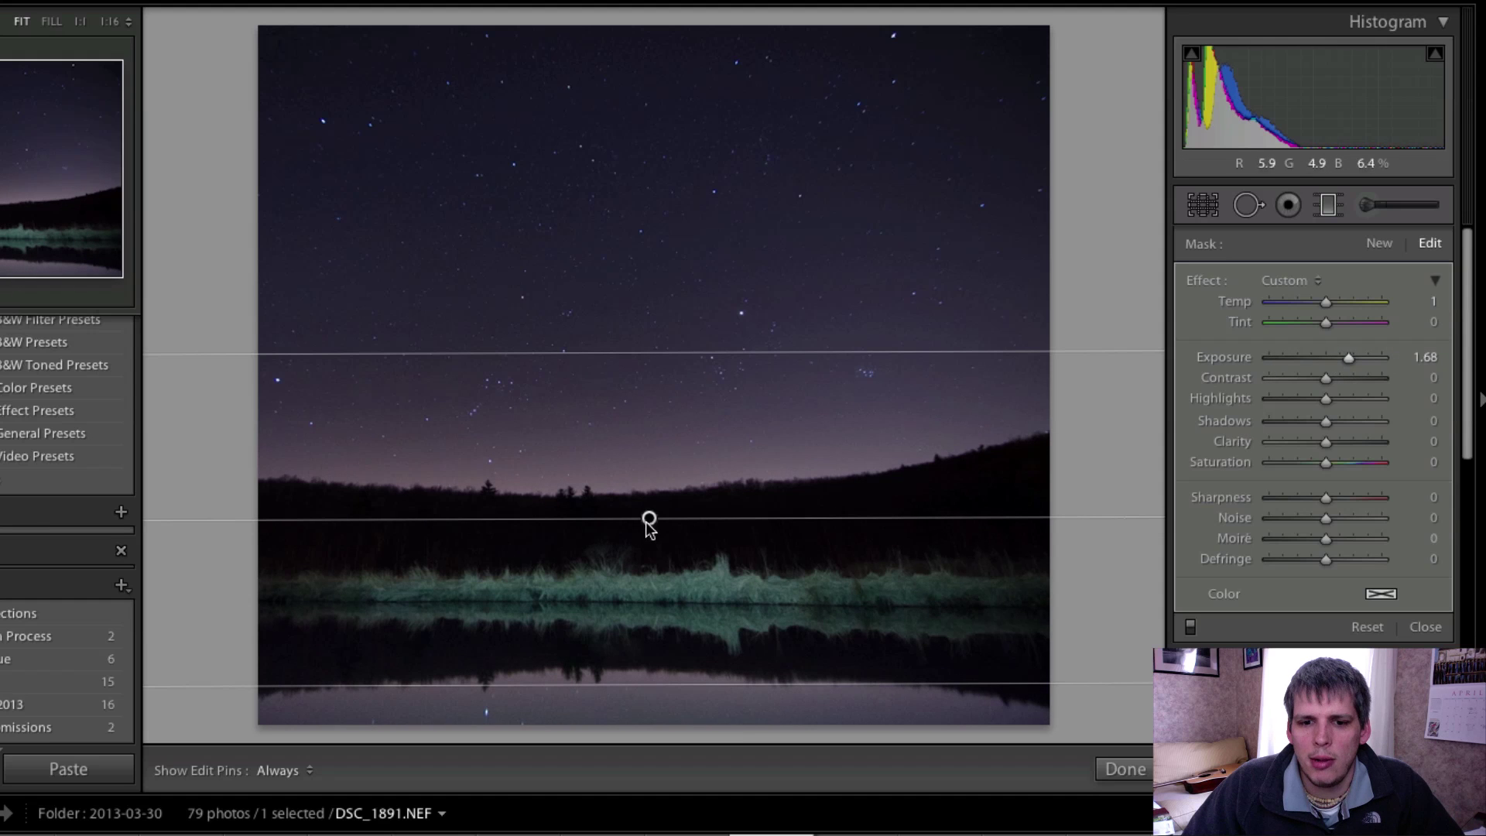
{"action": "left_click_drag", "start_coordinate": [646, 523], "coordinate": [664, 523]}
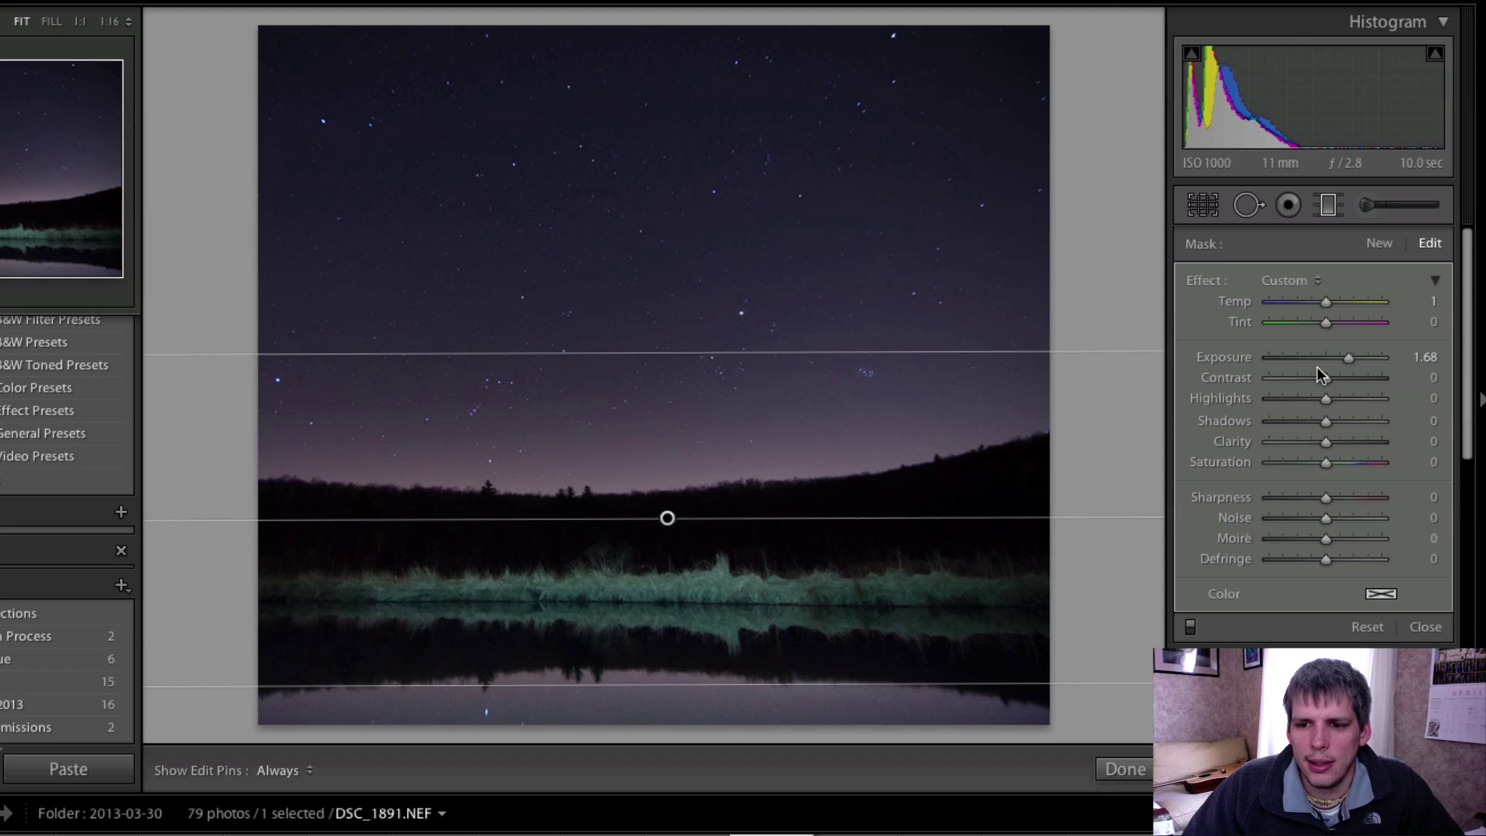
Tune the filter to Contrast 17, Exposure 1.77 and Highlights −70, with Sharpness back at 0.
{"action": "left_click_drag", "start_coordinate": [1341, 378], "coordinate": [1337, 379]}
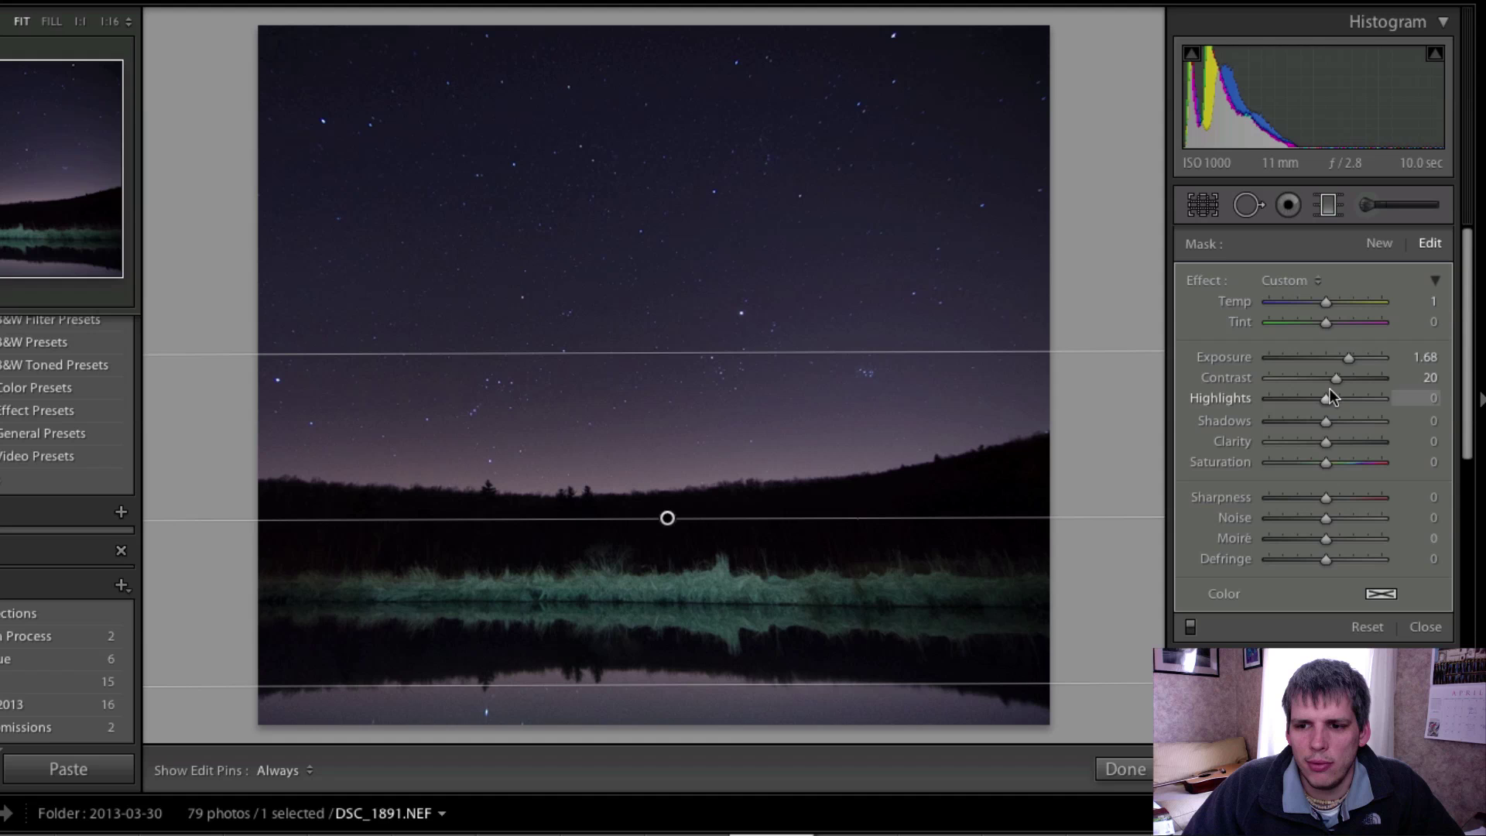
{"action": "left_click_drag", "start_coordinate": [1333, 383], "coordinate": [1284, 401]}
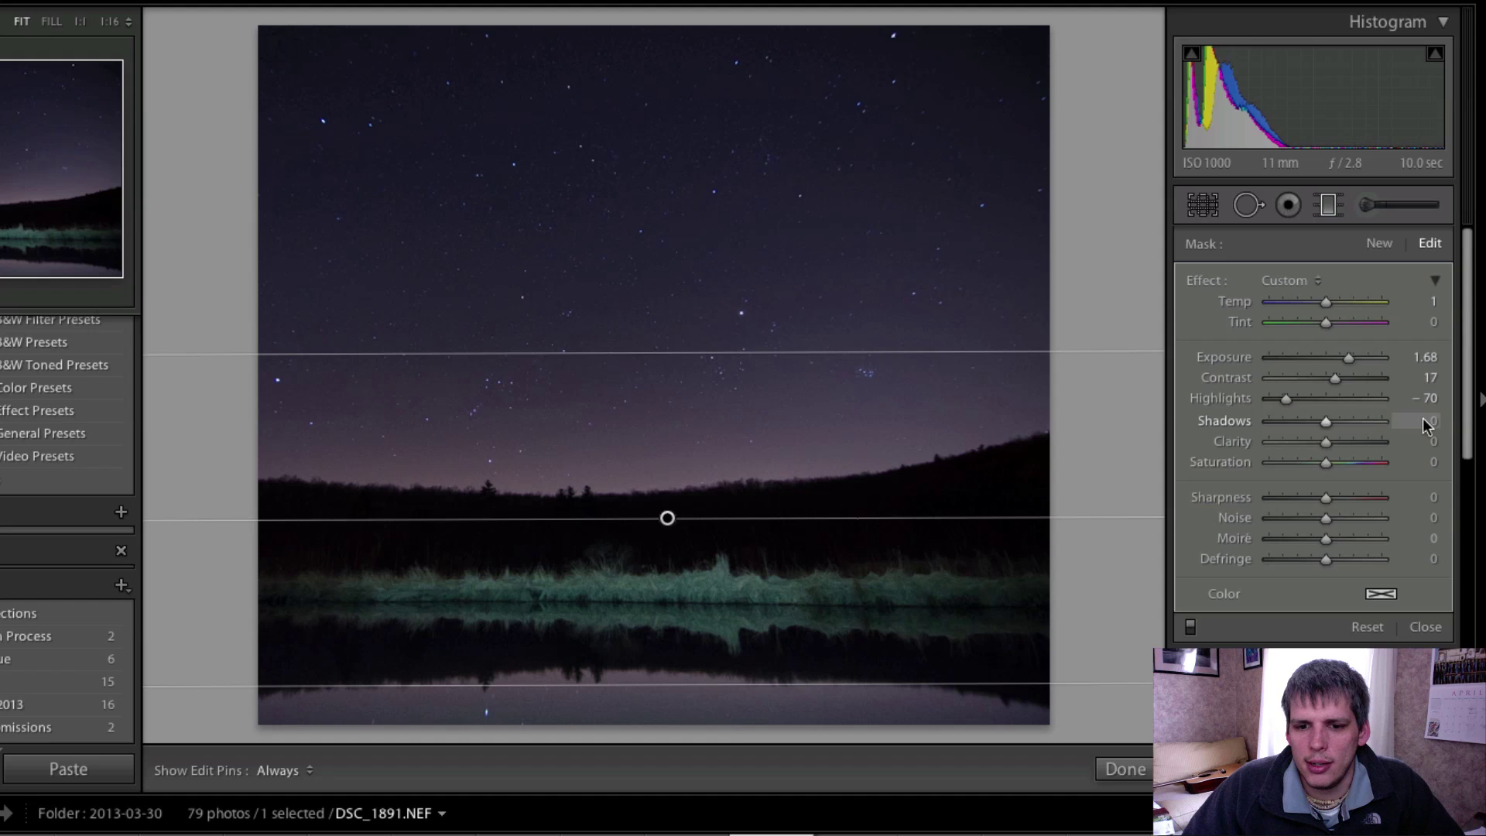
{"action": "left_click_drag", "start_coordinate": [1350, 354], "coordinate": [1350, 355]}
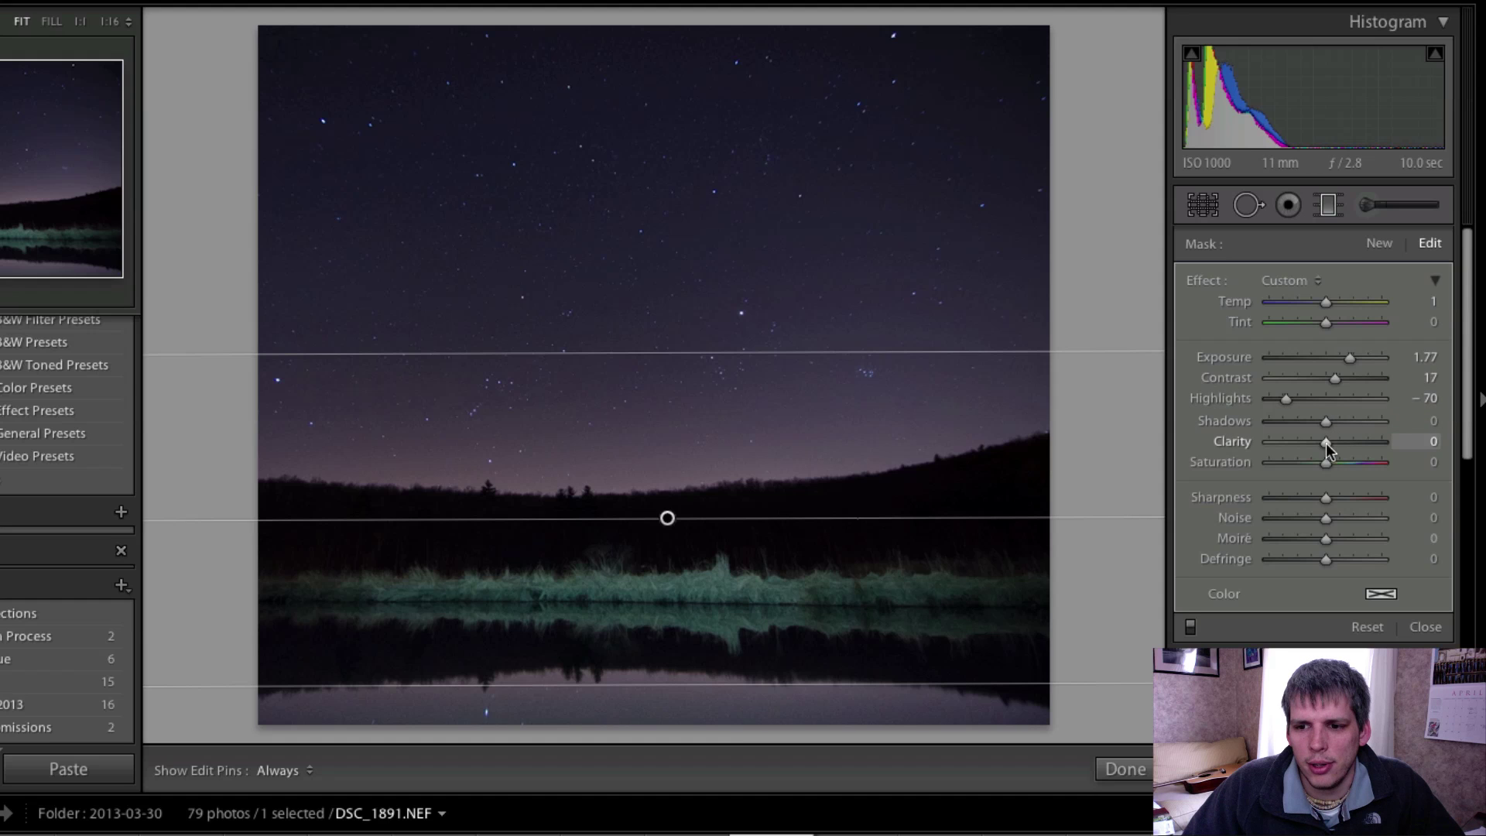
{"action": "left_click_drag", "start_coordinate": [1325, 444], "coordinate": [1334, 445]}
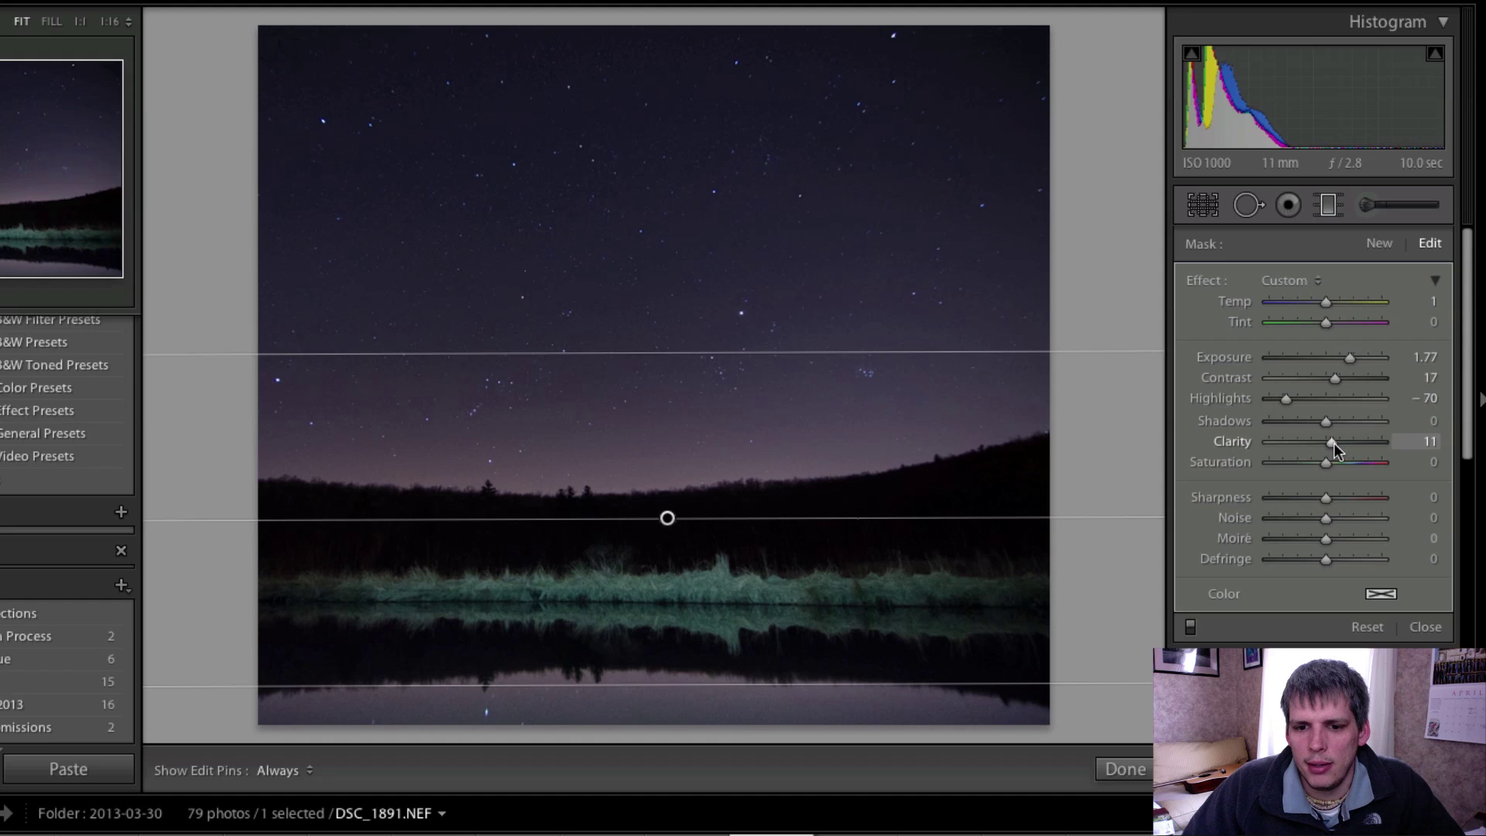
{"action": "mouse_move", "coordinate": [1328, 500]}
{"action": "left_mouse_down"}
{"action": "mouse_move", "coordinate": [1306, 500]}
{"action": "mouse_move", "coordinate": [1323, 499]}
{"action": "left_mouse_up"}
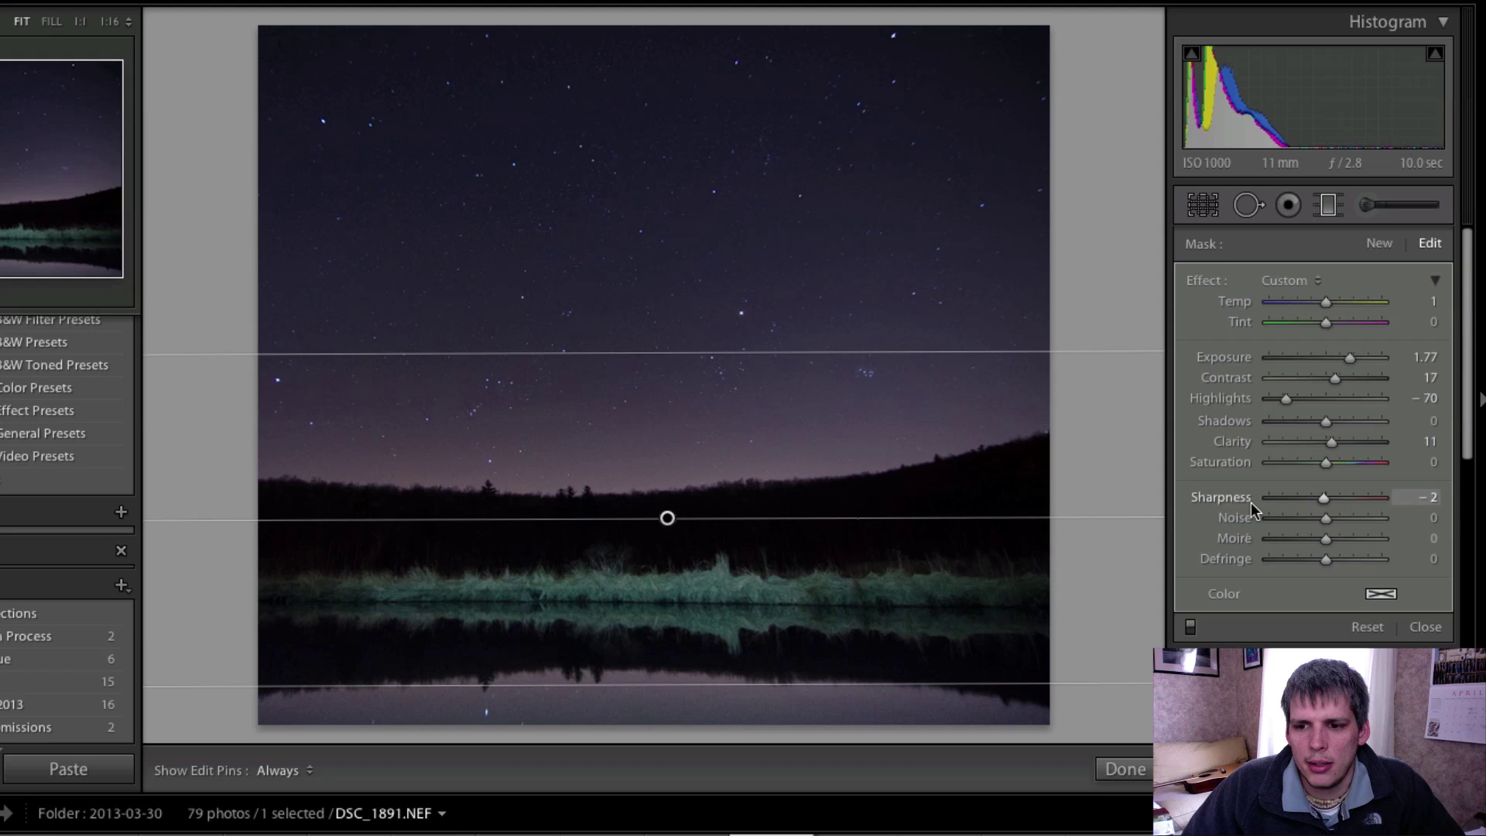
{"action": "double_click", "coordinate": [1214, 500]}
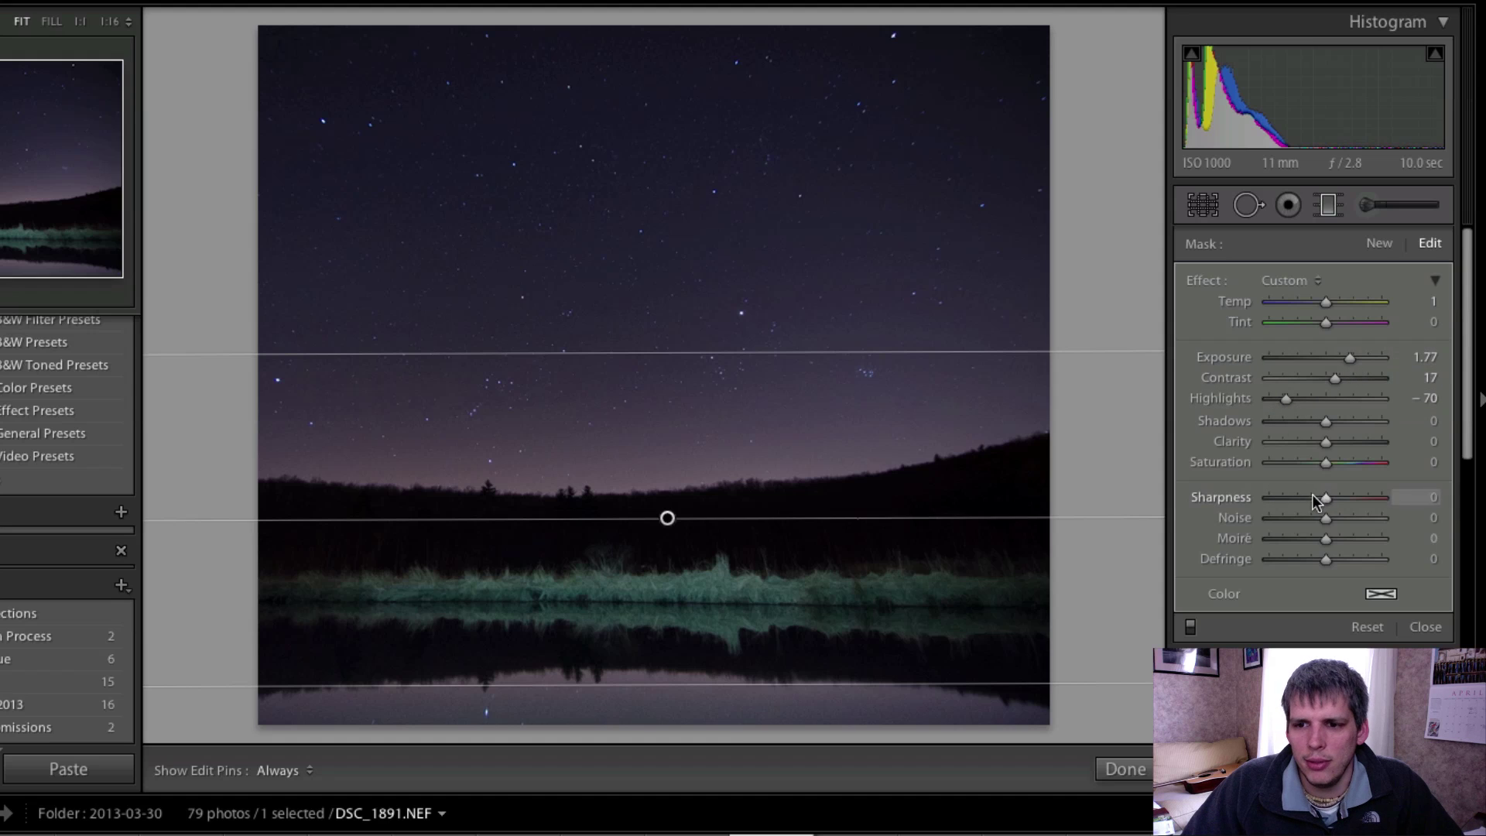
{"action": "left_click", "coordinate": [1328, 206]}
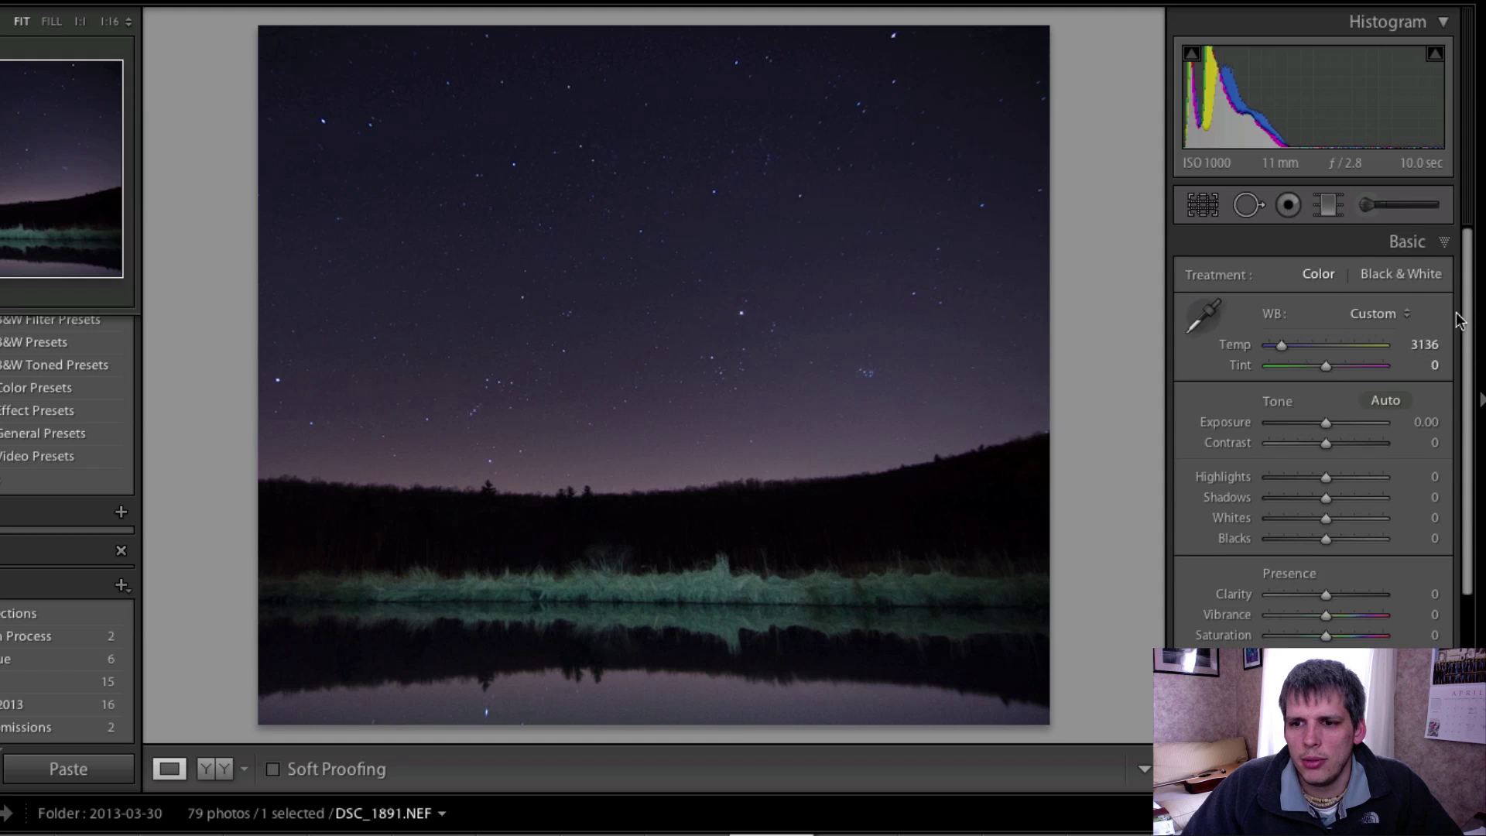
Set Basic tones to Exposure +1.60, Contrast +100, Highlights −66, Shadows −26, Whites −43, Blacks −47.
{"action": "left_click_drag", "start_coordinate": [1325, 423], "coordinate": [1346, 431]}
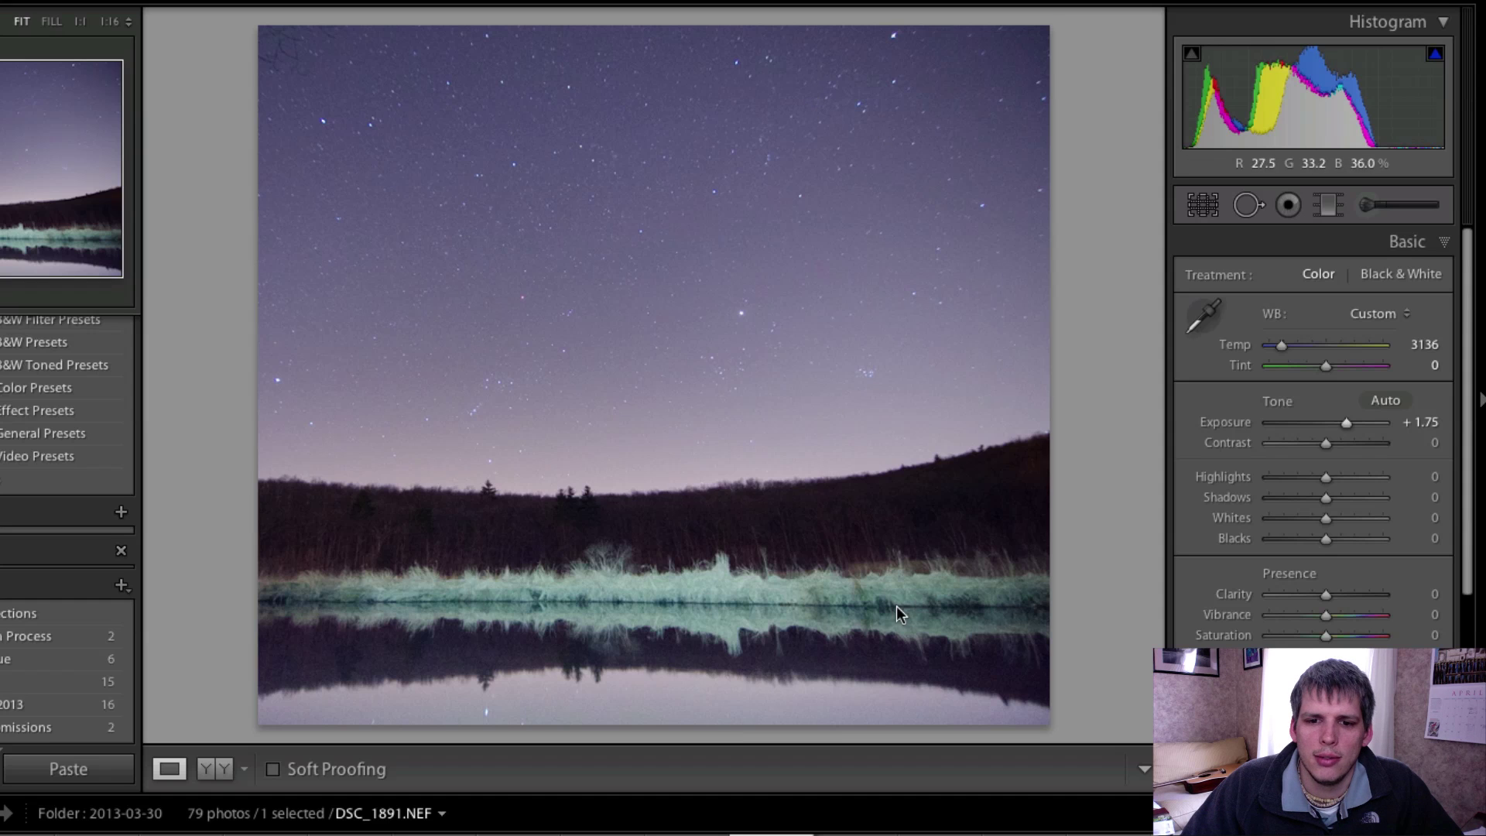
{"action": "left_click_drag", "start_coordinate": [1331, 447], "coordinate": [1380, 444]}
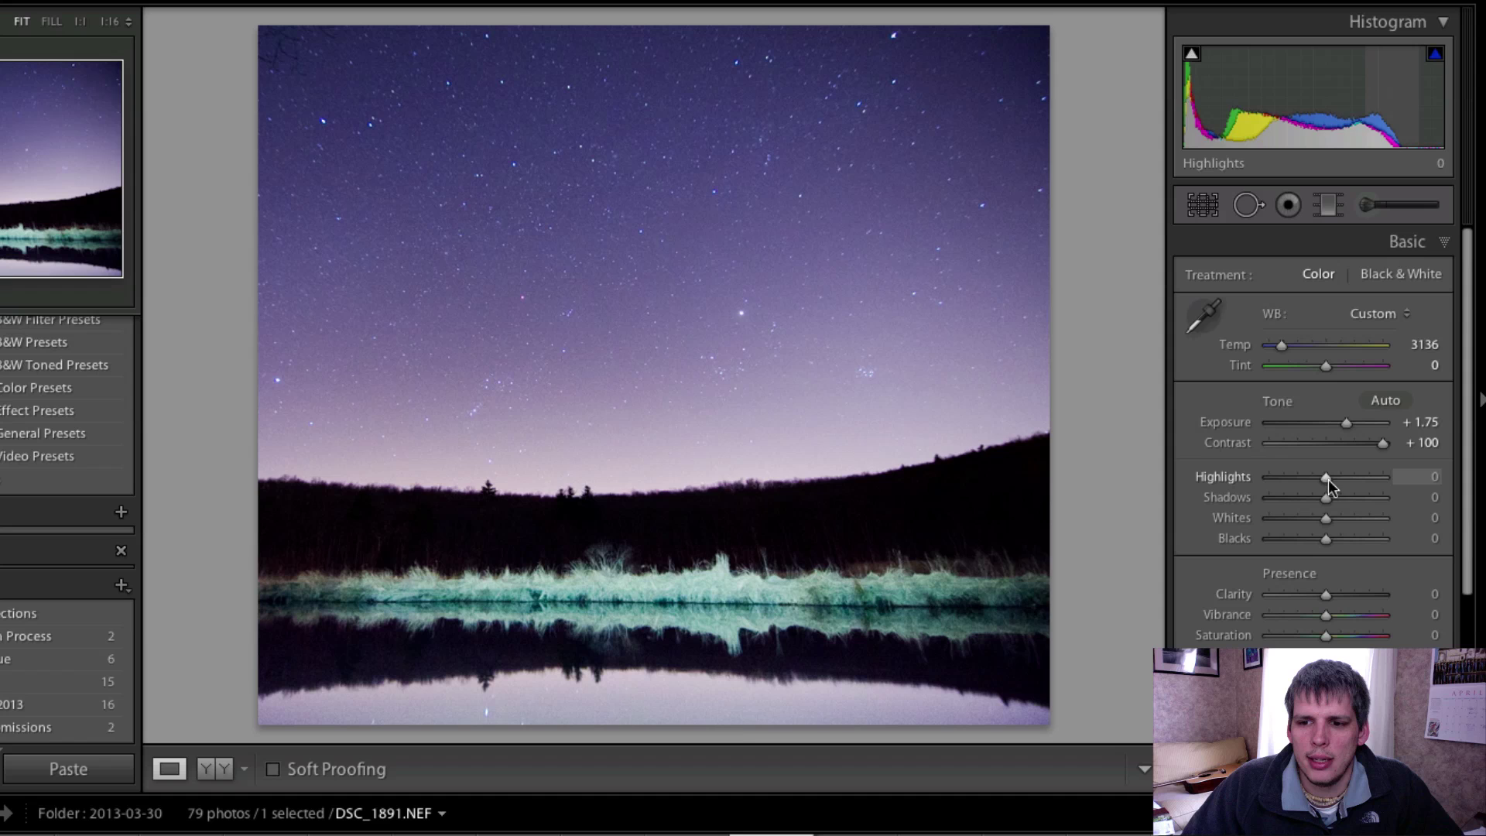
{"action": "left_click_drag", "start_coordinate": [1328, 480], "coordinate": [1304, 505]}
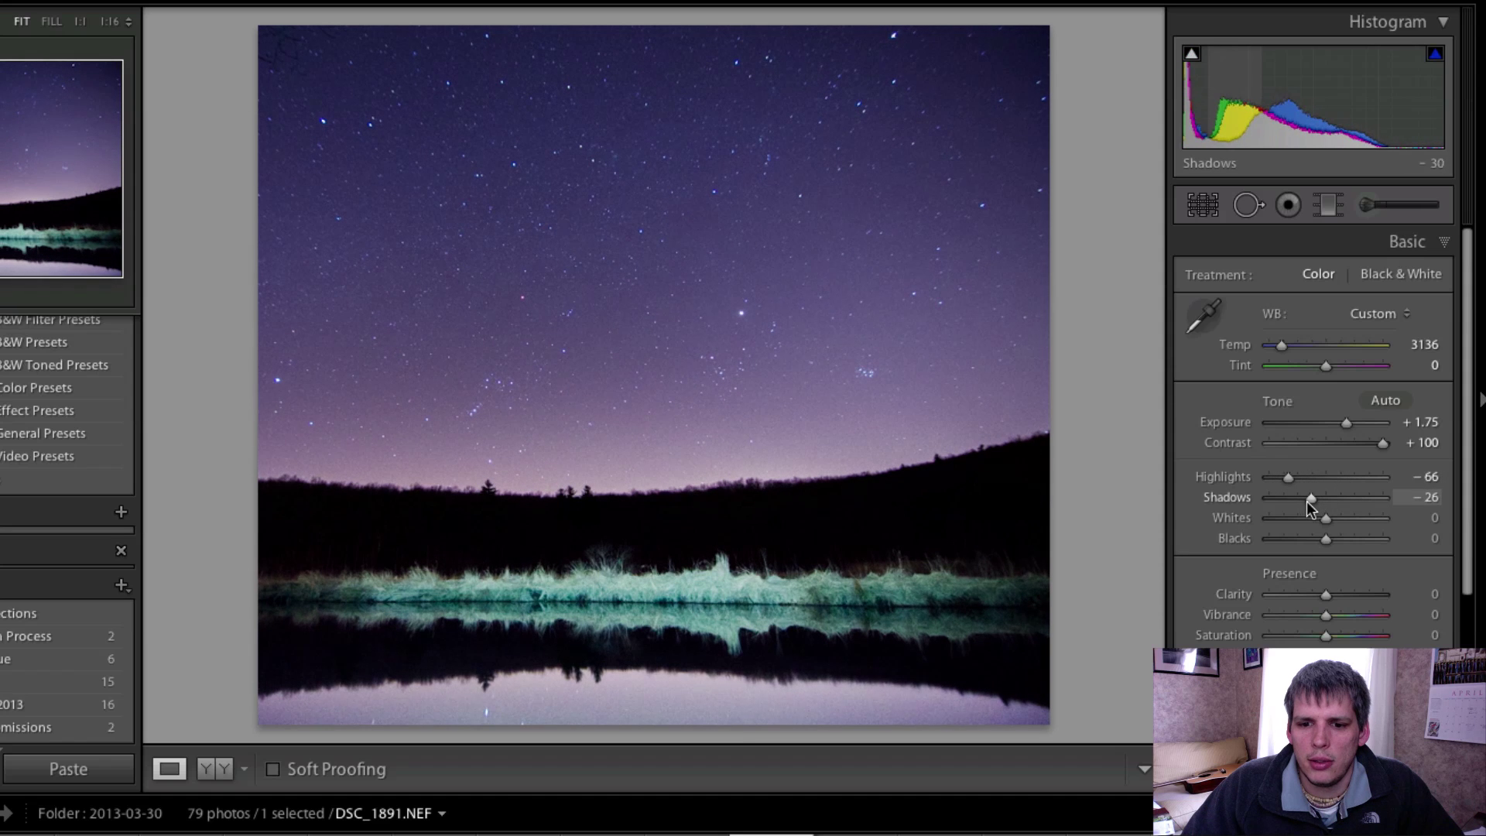
{"action": "left_click_drag", "start_coordinate": [1321, 518], "coordinate": [1297, 537]}
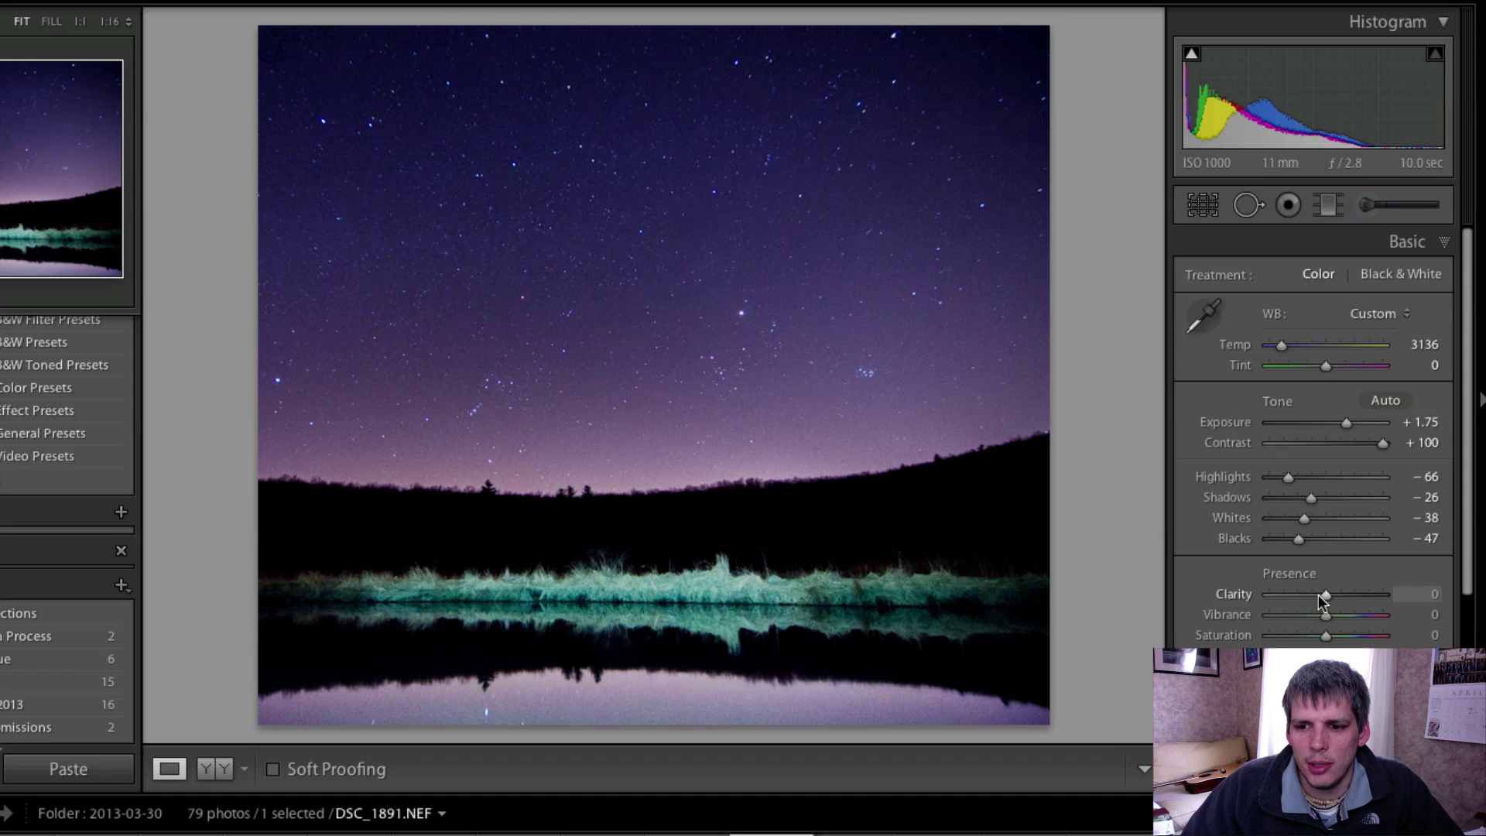
{"action": "mouse_move", "coordinate": [1322, 594]}
{"action": "left_mouse_down"}
{"action": "mouse_move", "coordinate": [1337, 592]}
{"action": "mouse_move", "coordinate": [1315, 596]}
{"action": "left_mouse_up"}
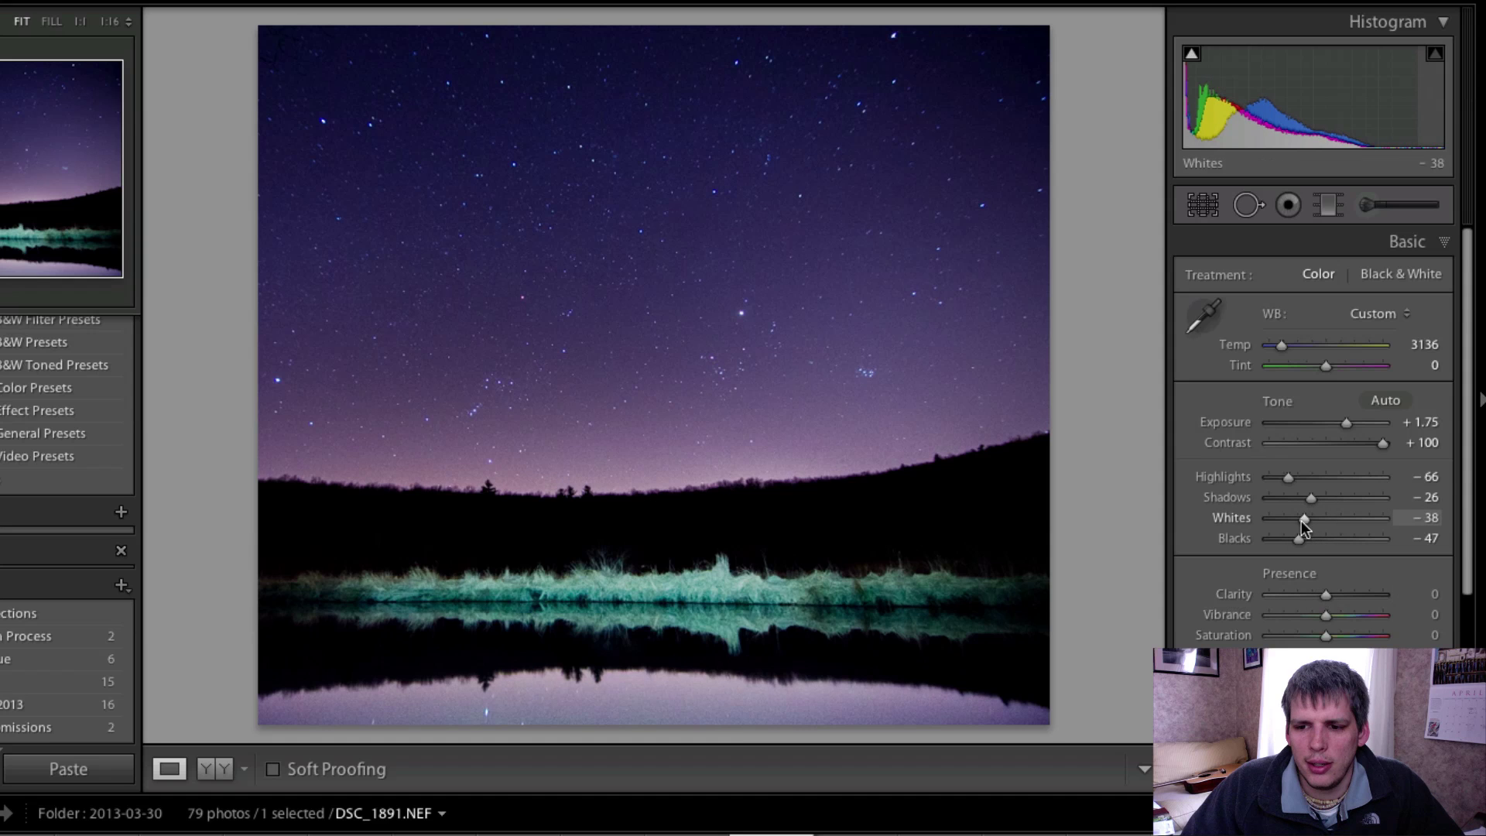
{"action": "mouse_move", "coordinate": [1305, 519]}
{"action": "left_mouse_down"}
{"action": "mouse_move", "coordinate": [1285, 518]}
{"action": "mouse_move", "coordinate": [1297, 517]}
{"action": "left_mouse_up"}
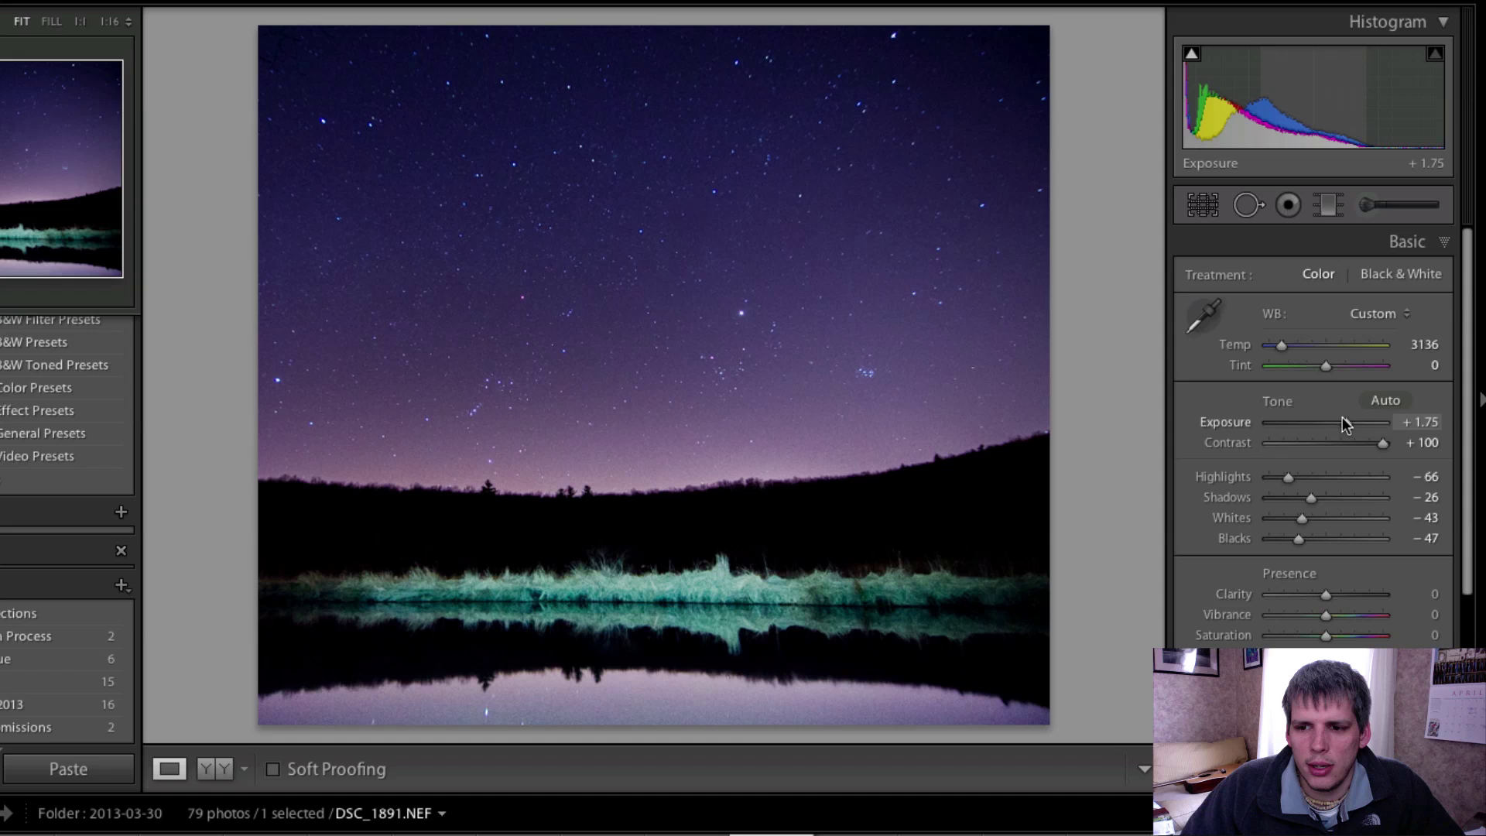
{"action": "left_click_drag", "start_coordinate": [1346, 422], "coordinate": [1342, 433]}
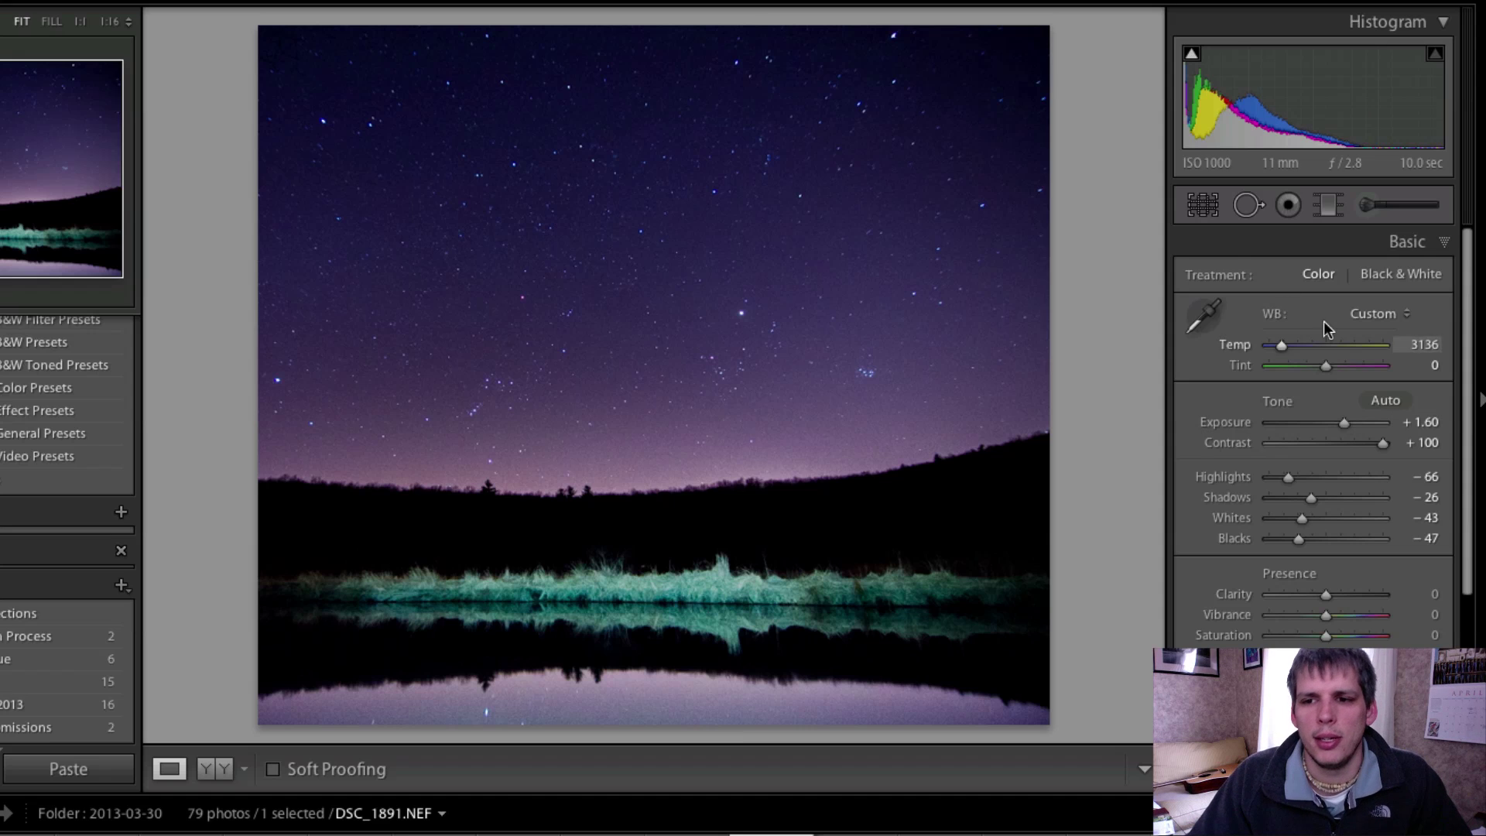
Draw a sky-to-horizon graduated filter with raised exposure and contrast, and zero sharpness and saturation.
{"action": "left_click", "coordinate": [1383, 207]}
{"action": "left_click", "coordinate": [1383, 207]}
{"action": "left_click", "coordinate": [1383, 206]}
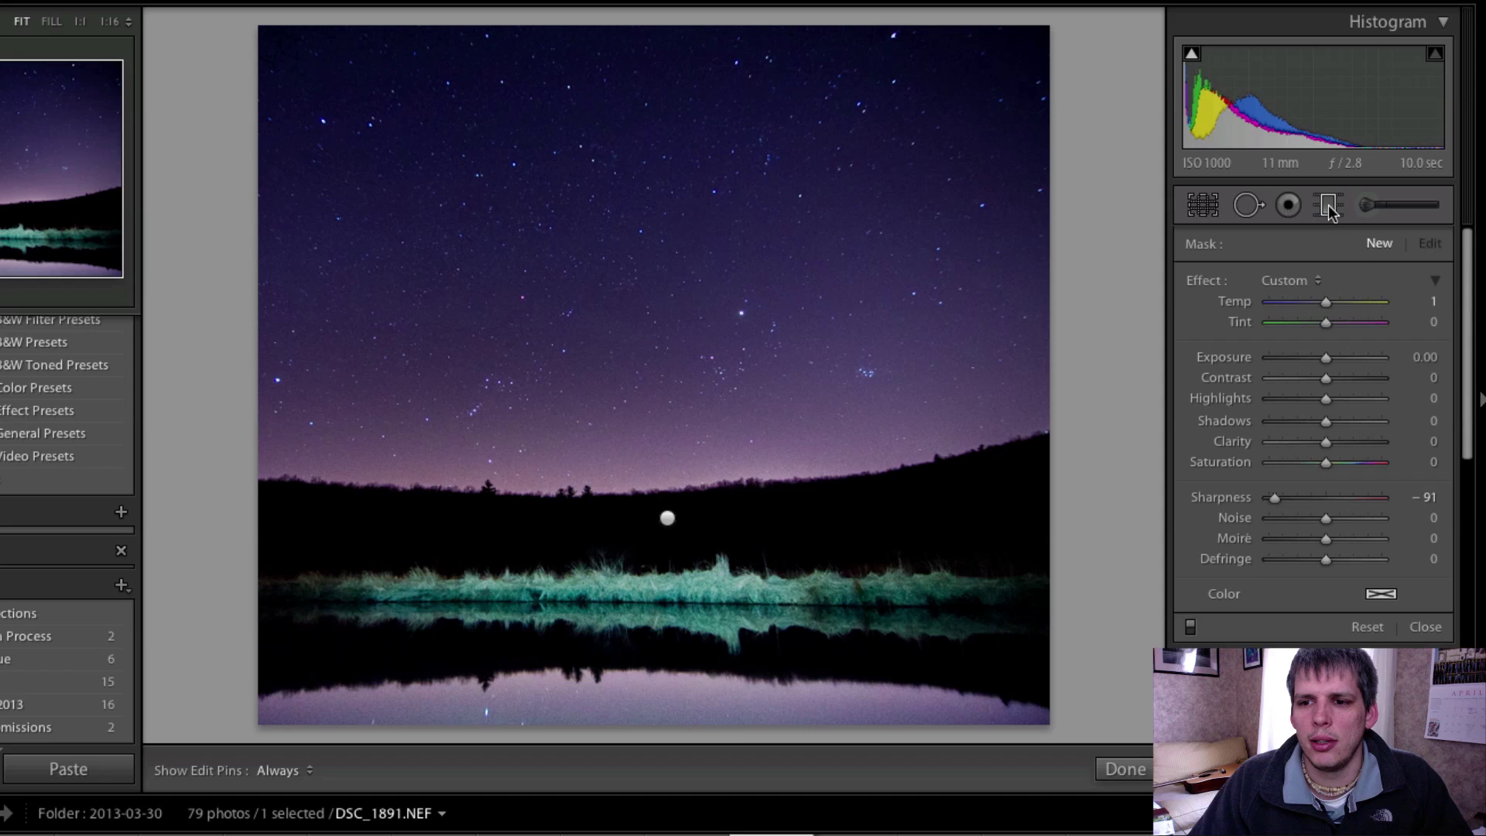
{"action": "left_click_drag", "start_coordinate": [590, 102], "coordinate": [595, 824]}
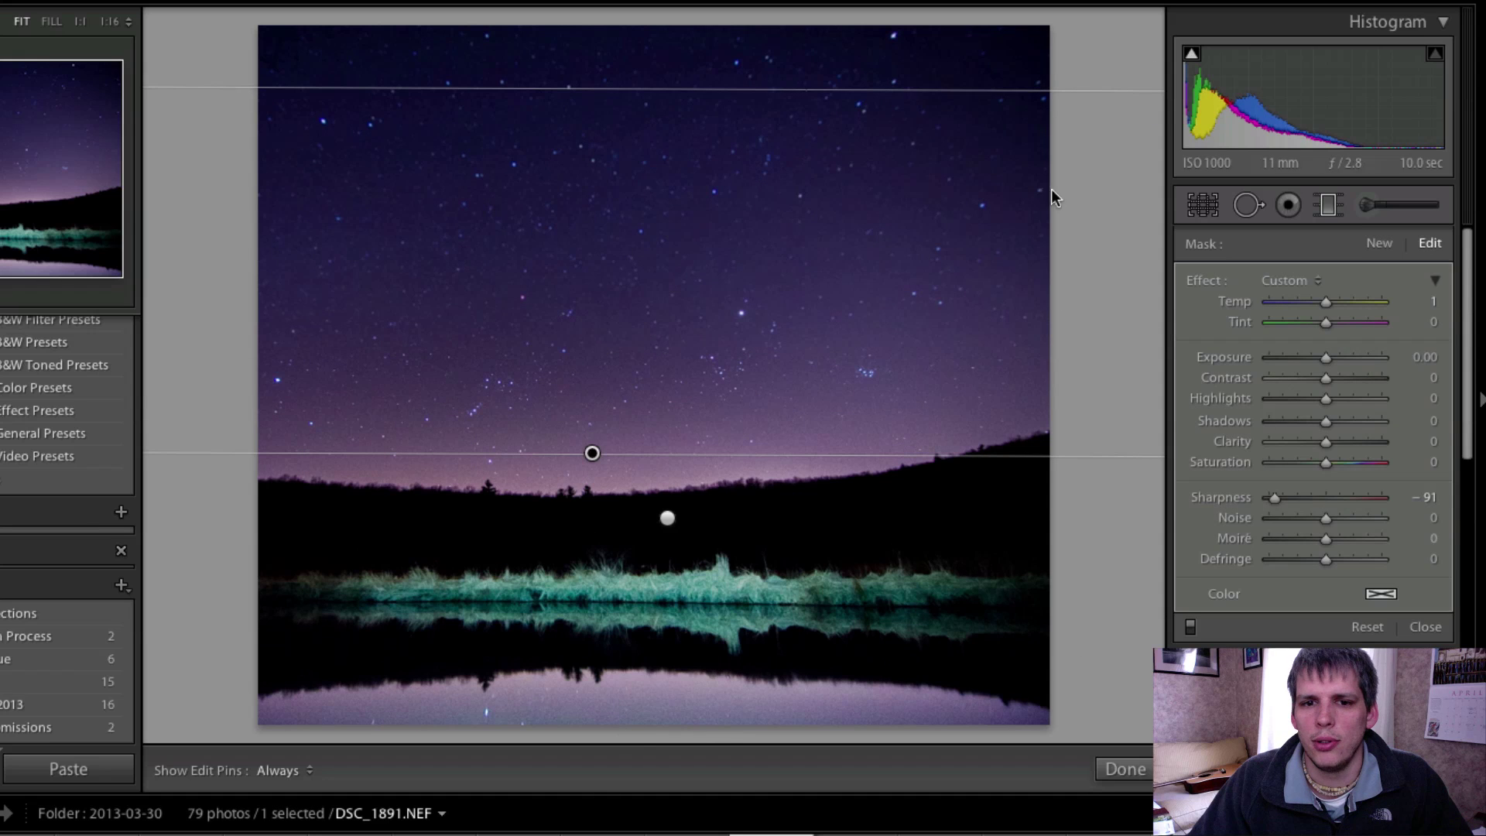
{"action": "left_click", "coordinate": [1338, 356]}
{"action": "left_click_drag", "start_coordinate": [1339, 356], "coordinate": [1331, 360]}
{"action": "double_click", "coordinate": [1224, 496]}
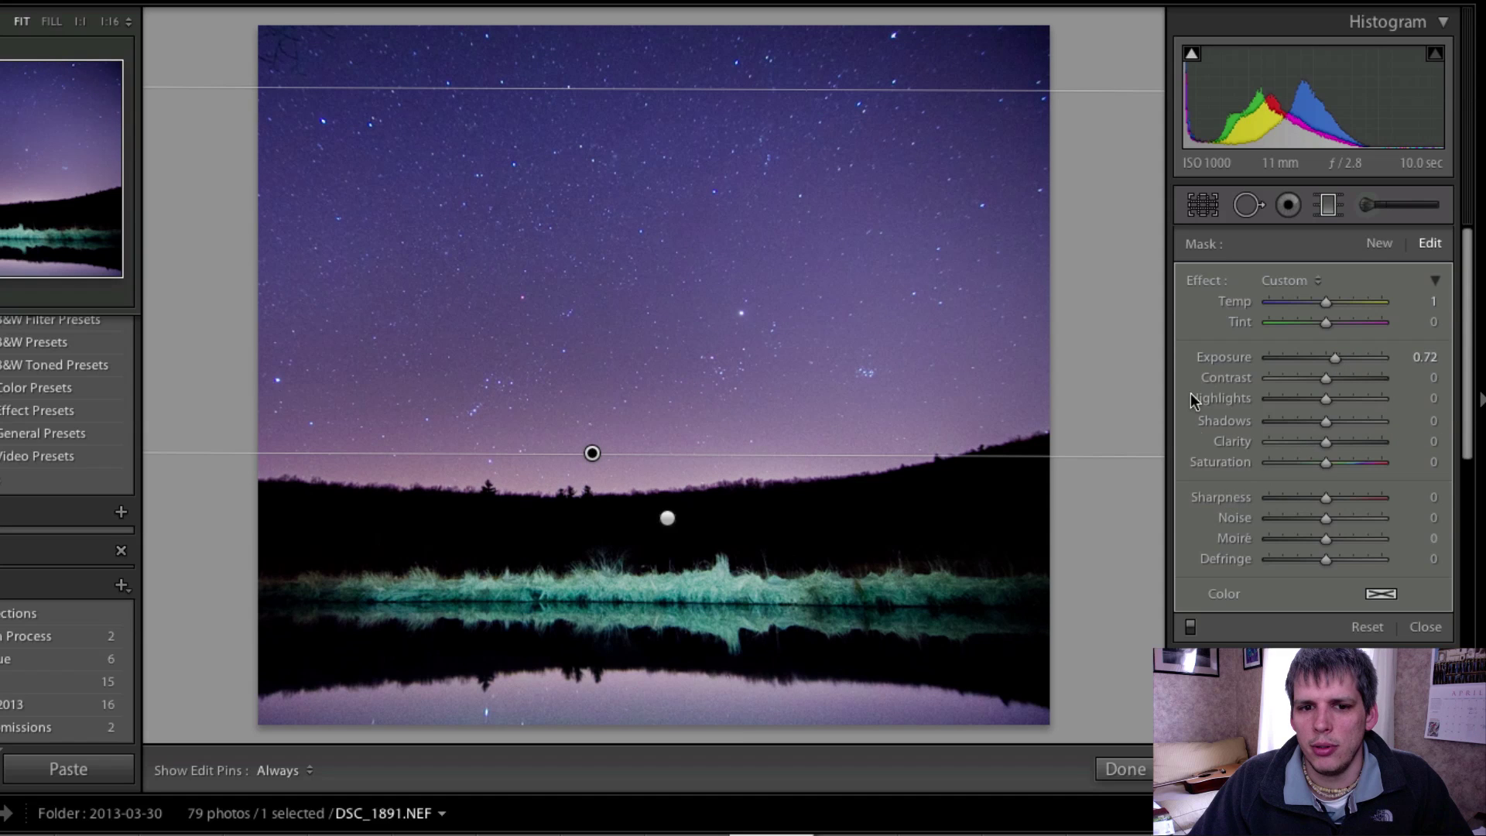
{"action": "left_click_drag", "start_coordinate": [1325, 378], "coordinate": [1321, 460]}
{"action": "double_click", "coordinate": [1307, 459]}
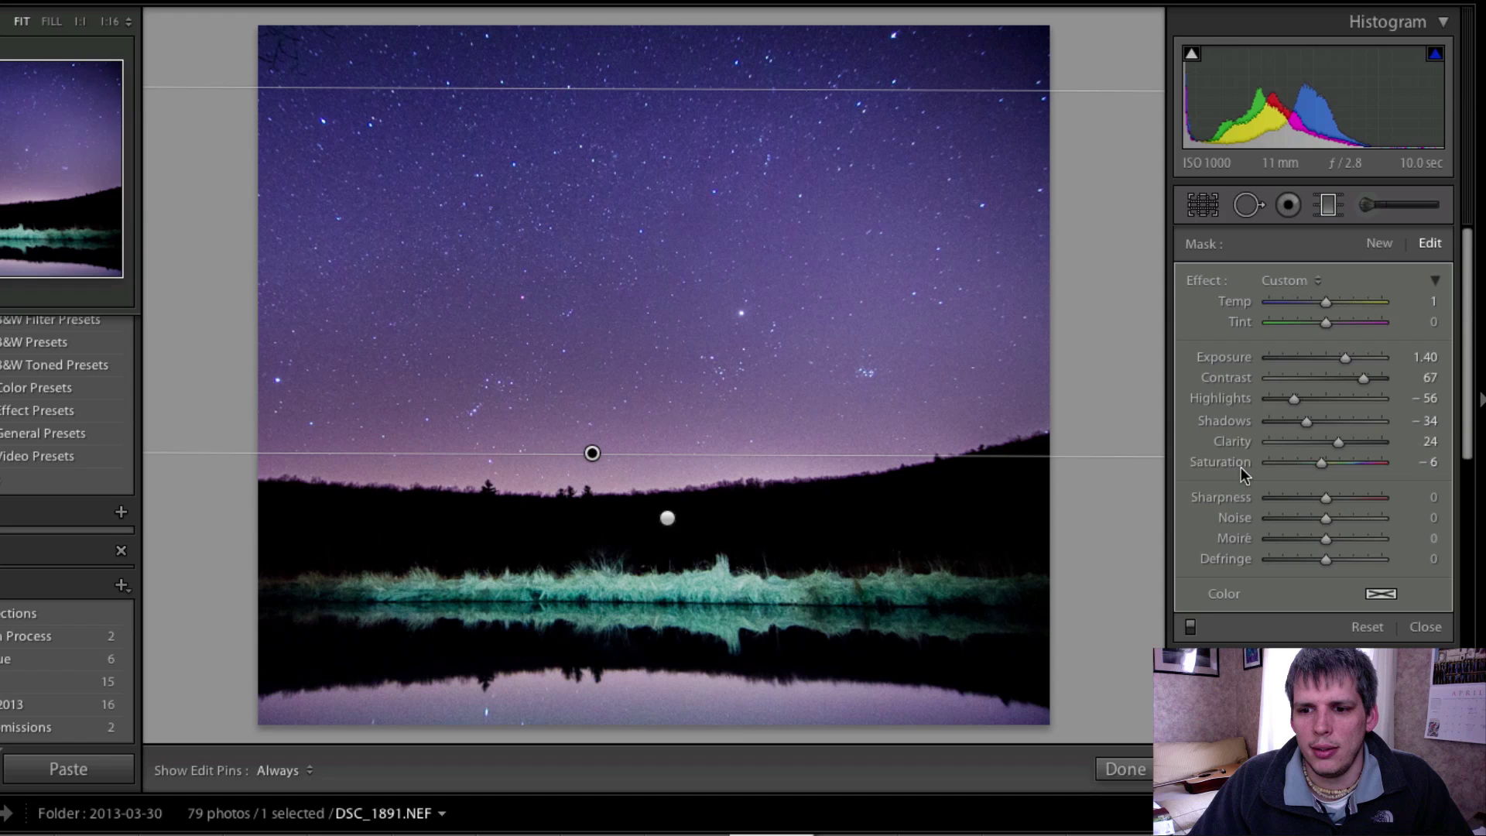
{"action": "left_click_drag", "start_coordinate": [592, 454], "coordinate": [587, 509]}
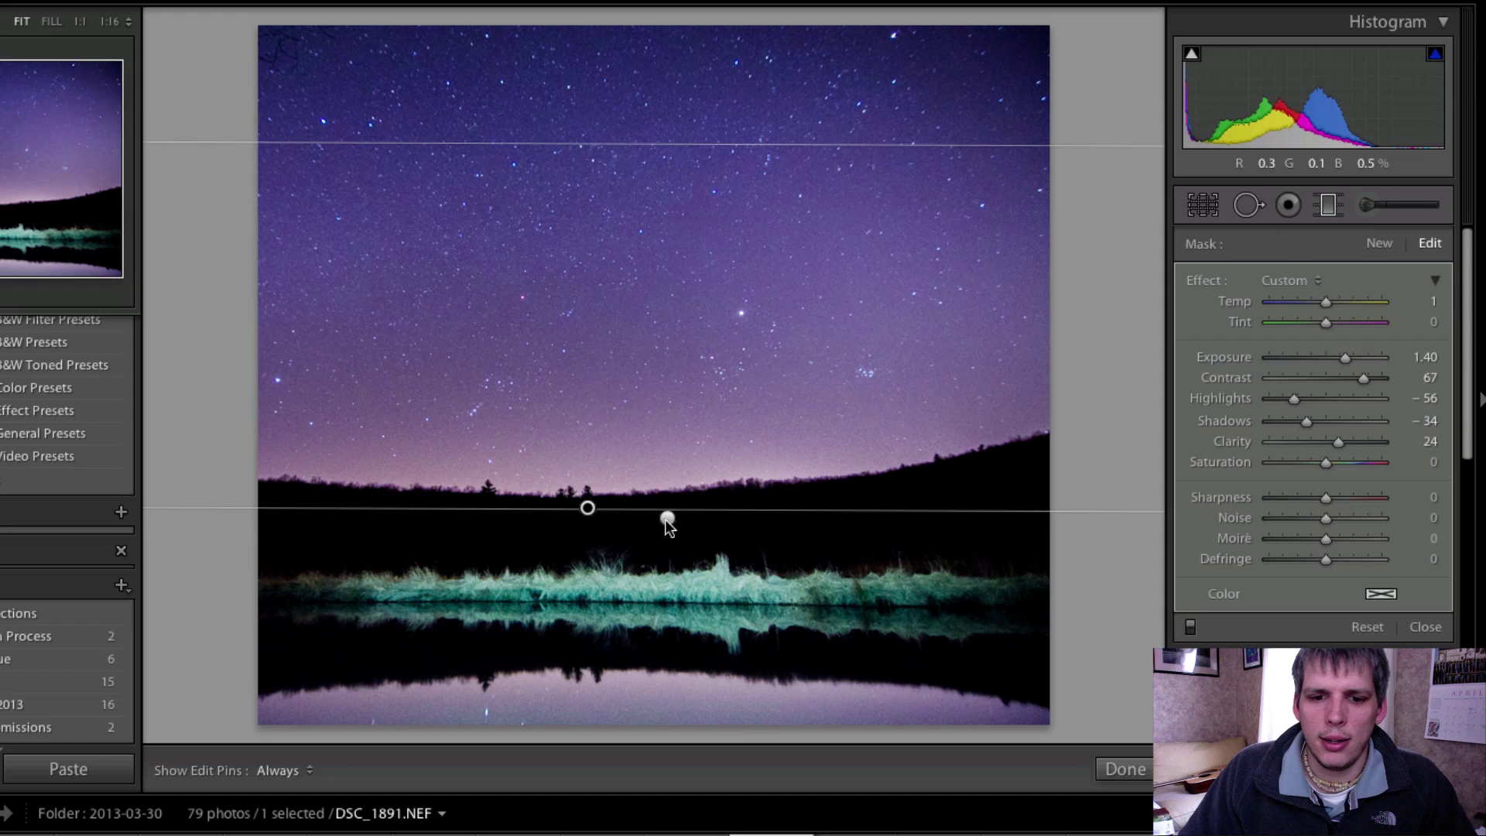
Set the other graduated filter to Exposure 1.68 and Highlights −100.
{"action": "left_click", "coordinate": [667, 517]}
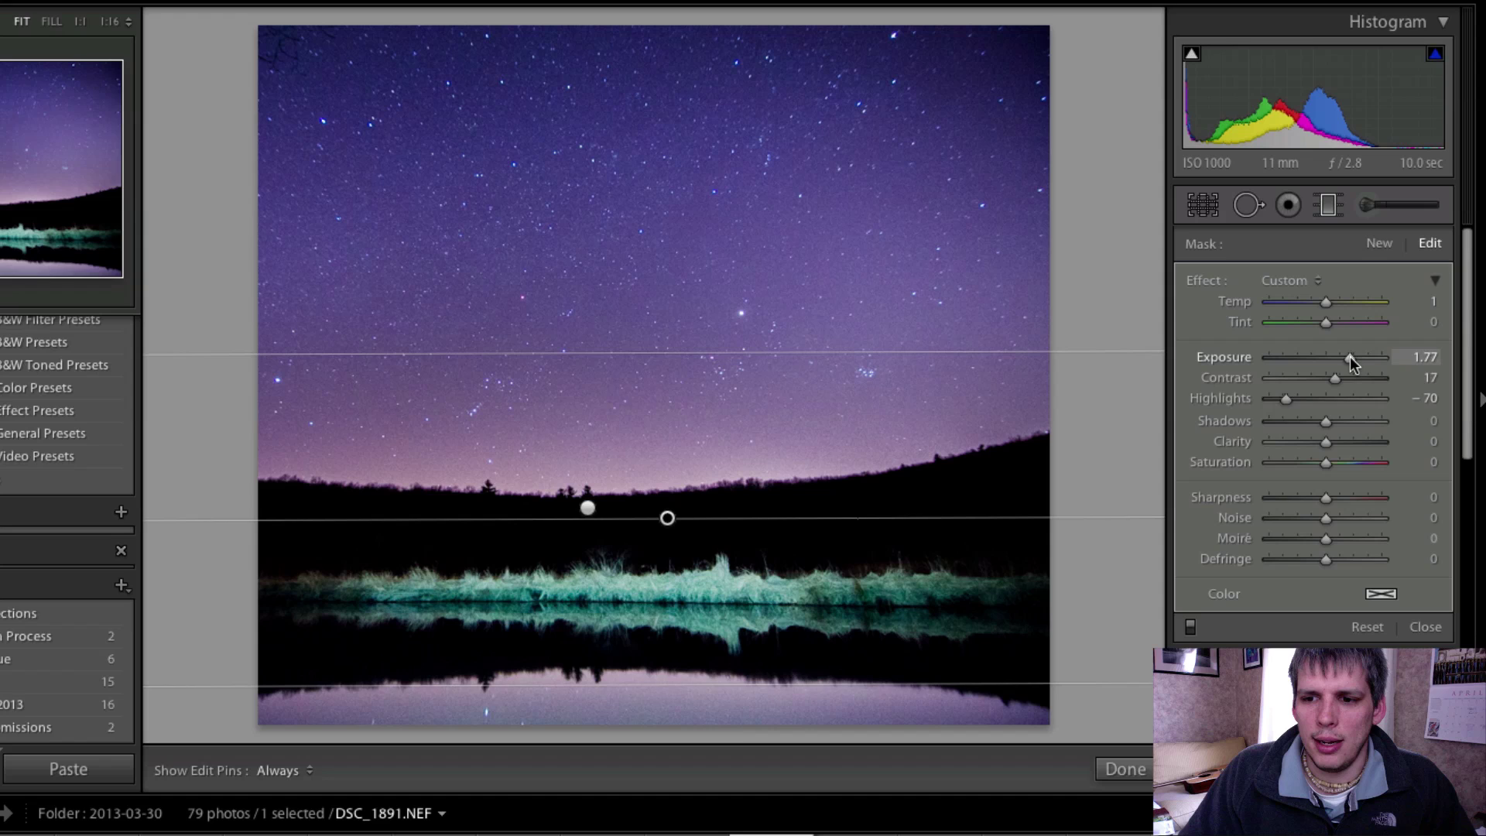
{"action": "left_click_drag", "start_coordinate": [1350, 356], "coordinate": [1346, 358]}
{"action": "left_click_drag", "start_coordinate": [1286, 400], "coordinate": [1260, 401]}
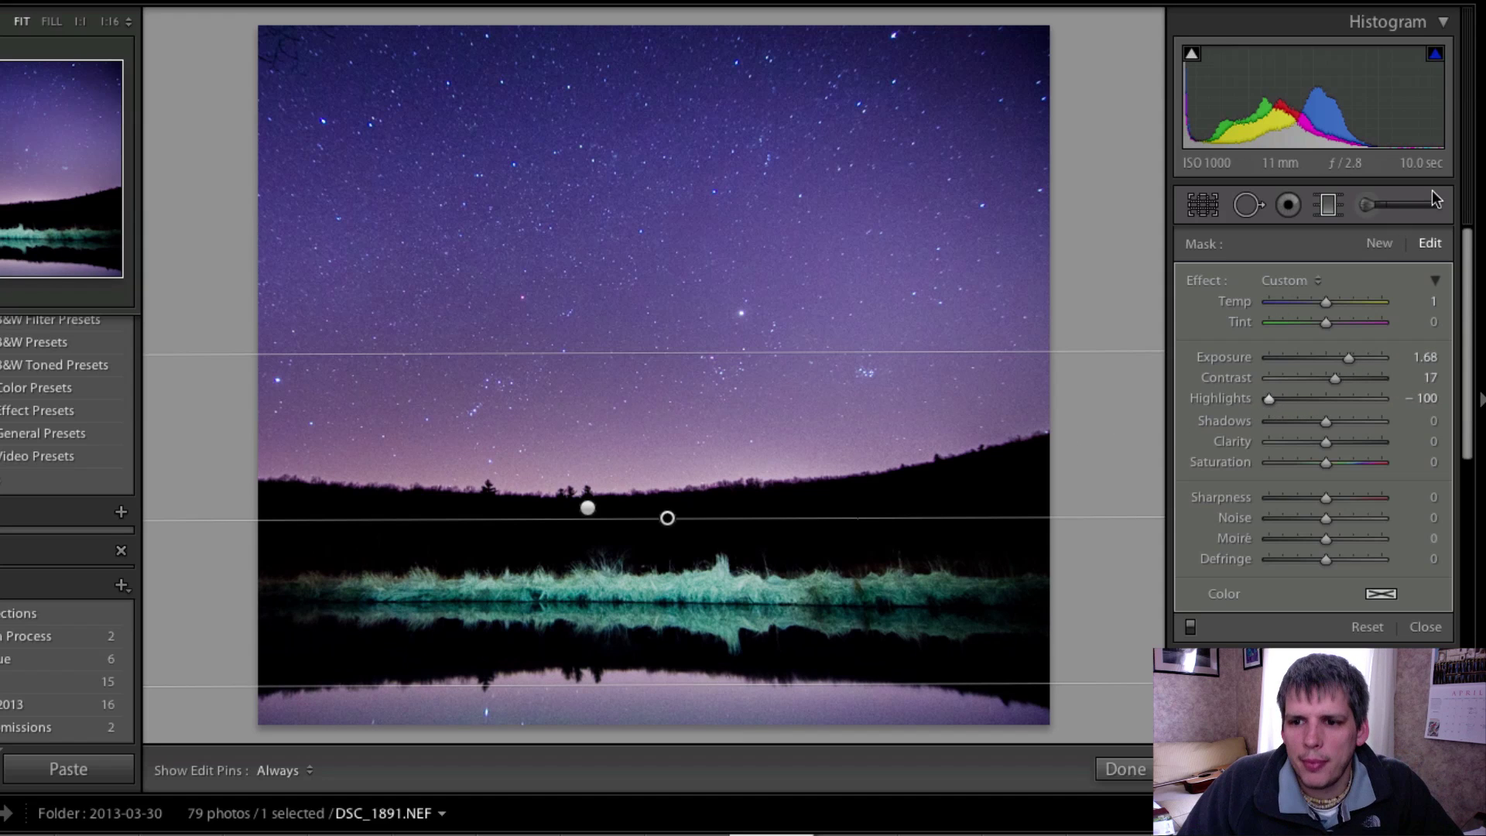
{"action": "left_click", "coordinate": [1367, 204]}
Pull the horizon brush mask's Highlights down to −55, then close the brush tools.
{"action": "scroll", "coordinate": [603, 480], "scroll_direction": "up", "scroll_amount": 3}
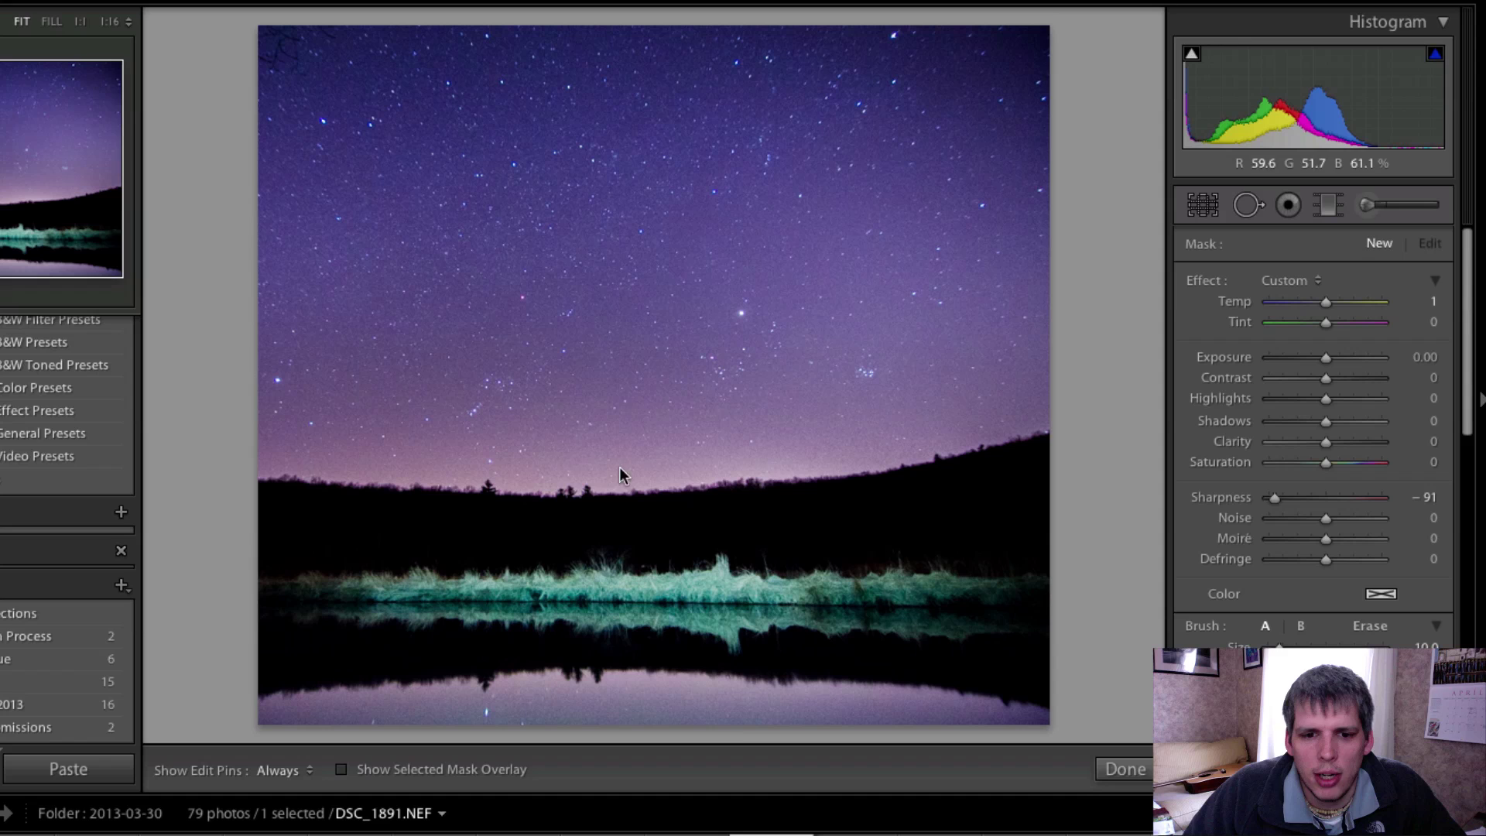
{"action": "scroll", "coordinate": [855, 456], "scroll_direction": "up", "scroll_amount": 1}
{"action": "key", "text": "h"}
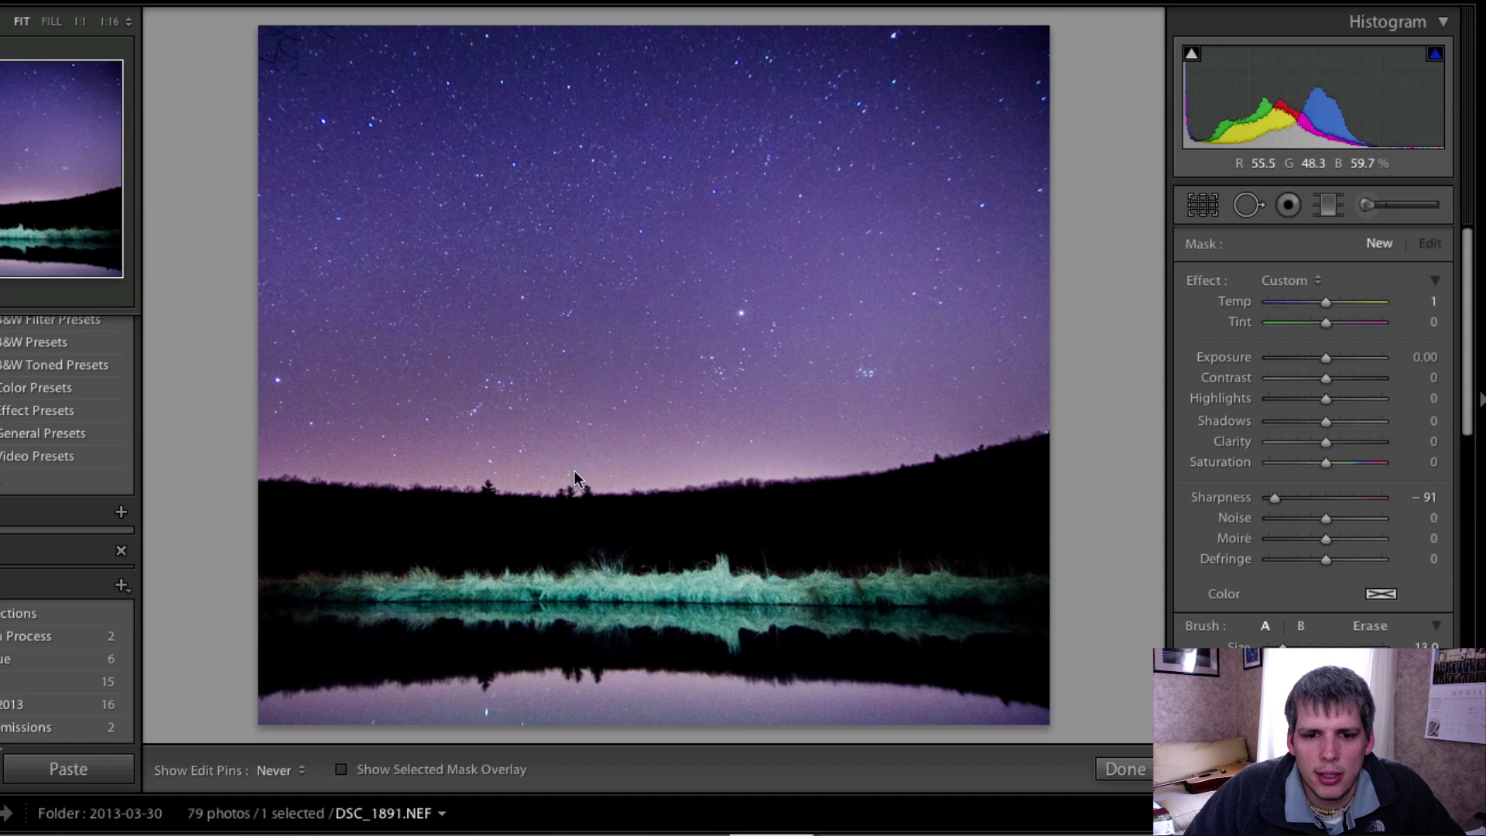
{"action": "key", "text": "h"}
{"action": "left_click", "coordinate": [870, 459]}
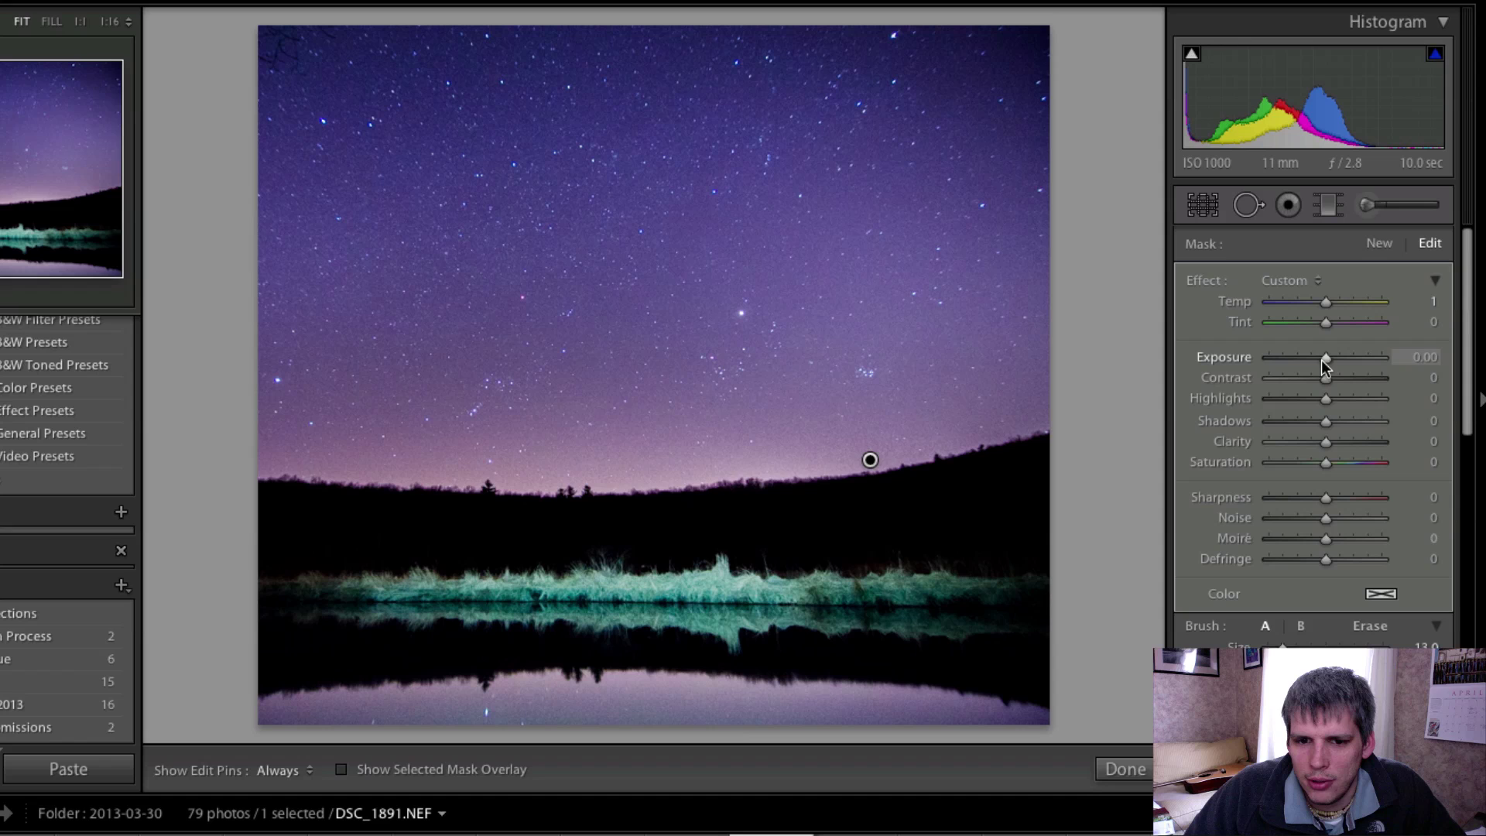
{"action": "left_click_drag", "start_coordinate": [1322, 363], "coordinate": [1292, 394]}
{"action": "key", "text": "h"}
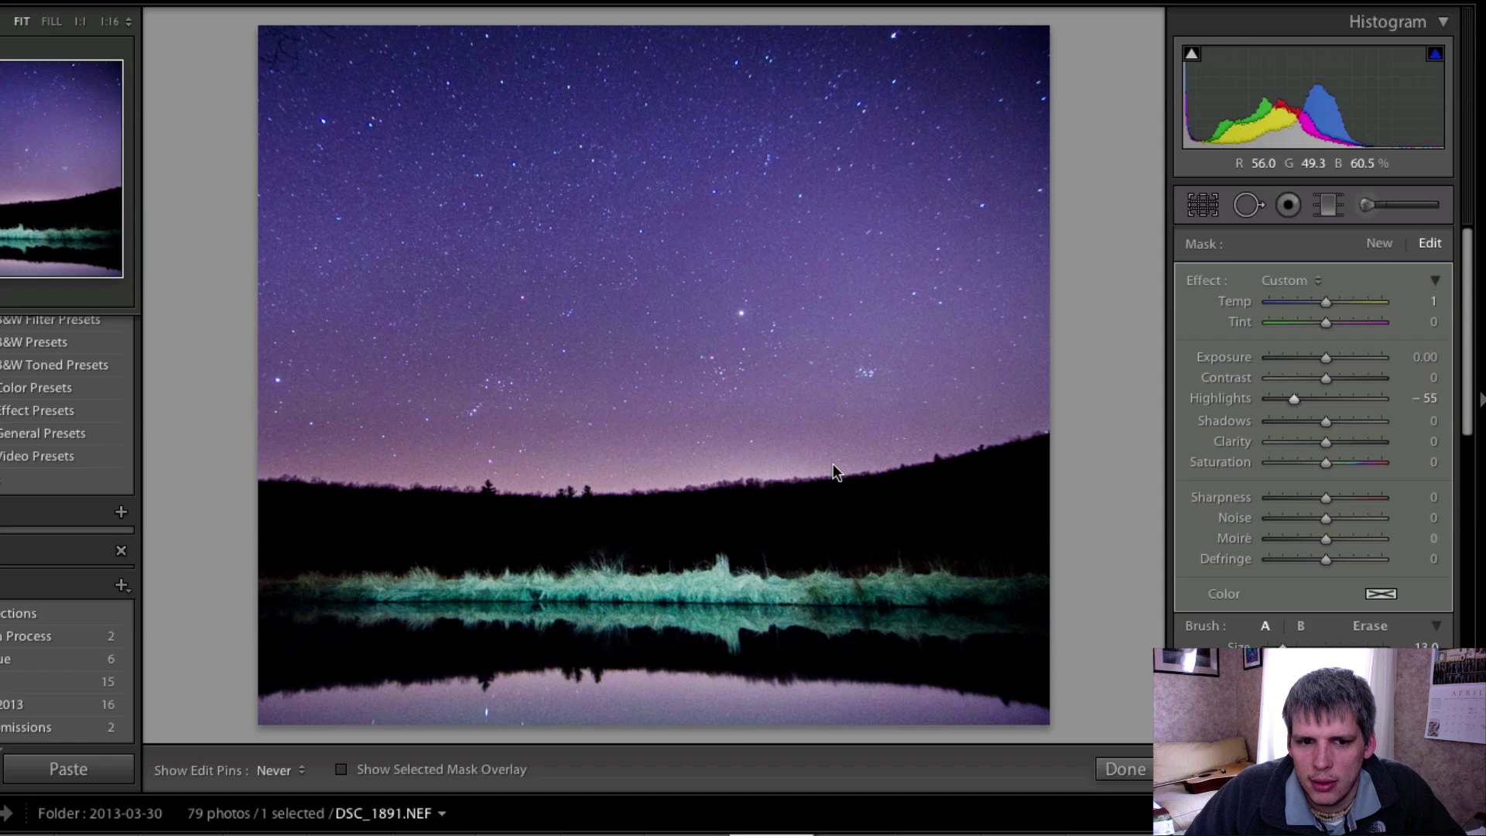
{"action": "key", "text": "h"}
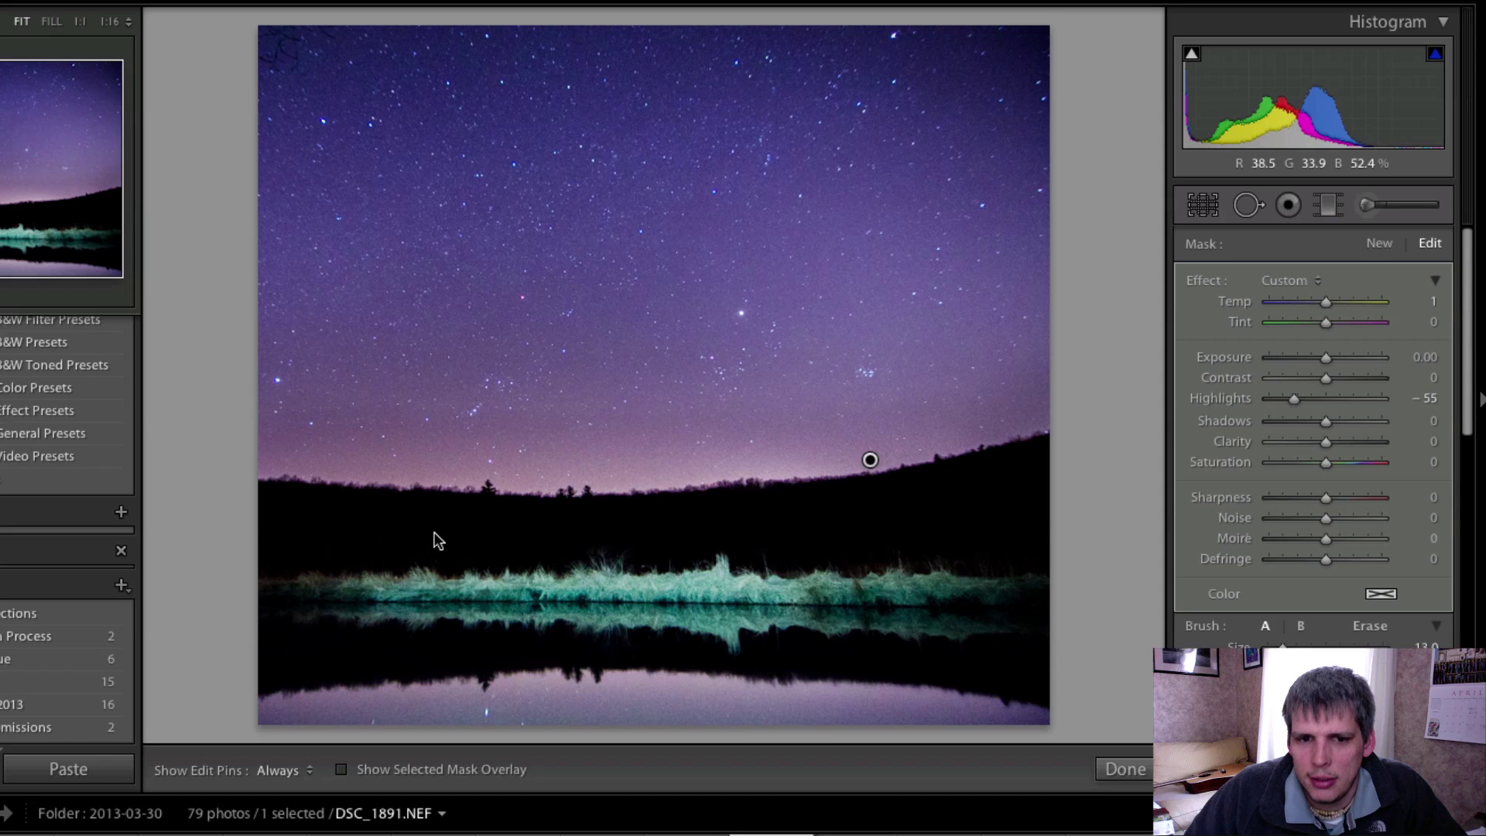
{"action": "key", "text": "Delete"}
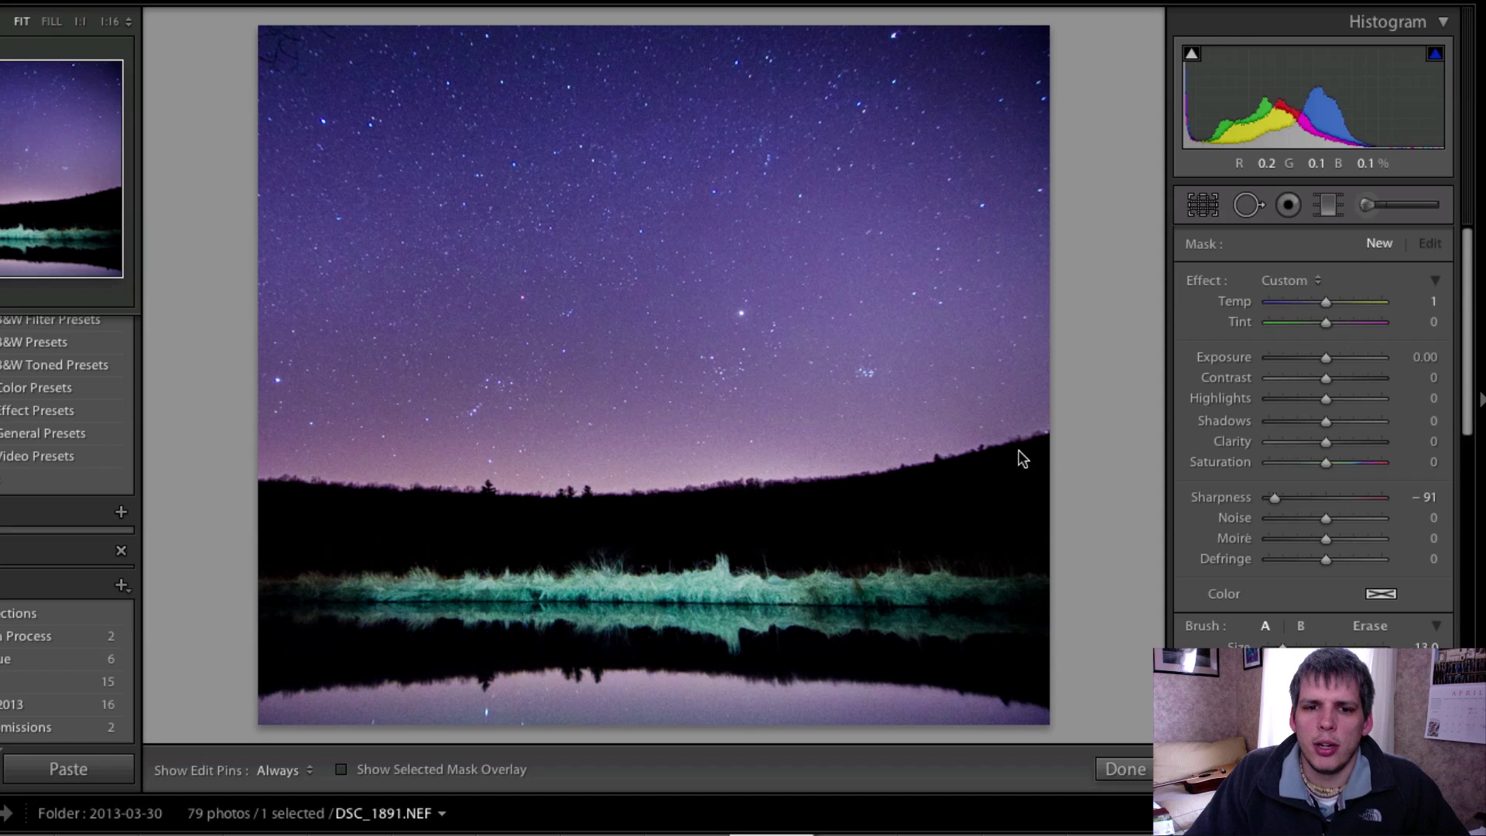
{"action": "left_click", "coordinate": [1362, 206]}
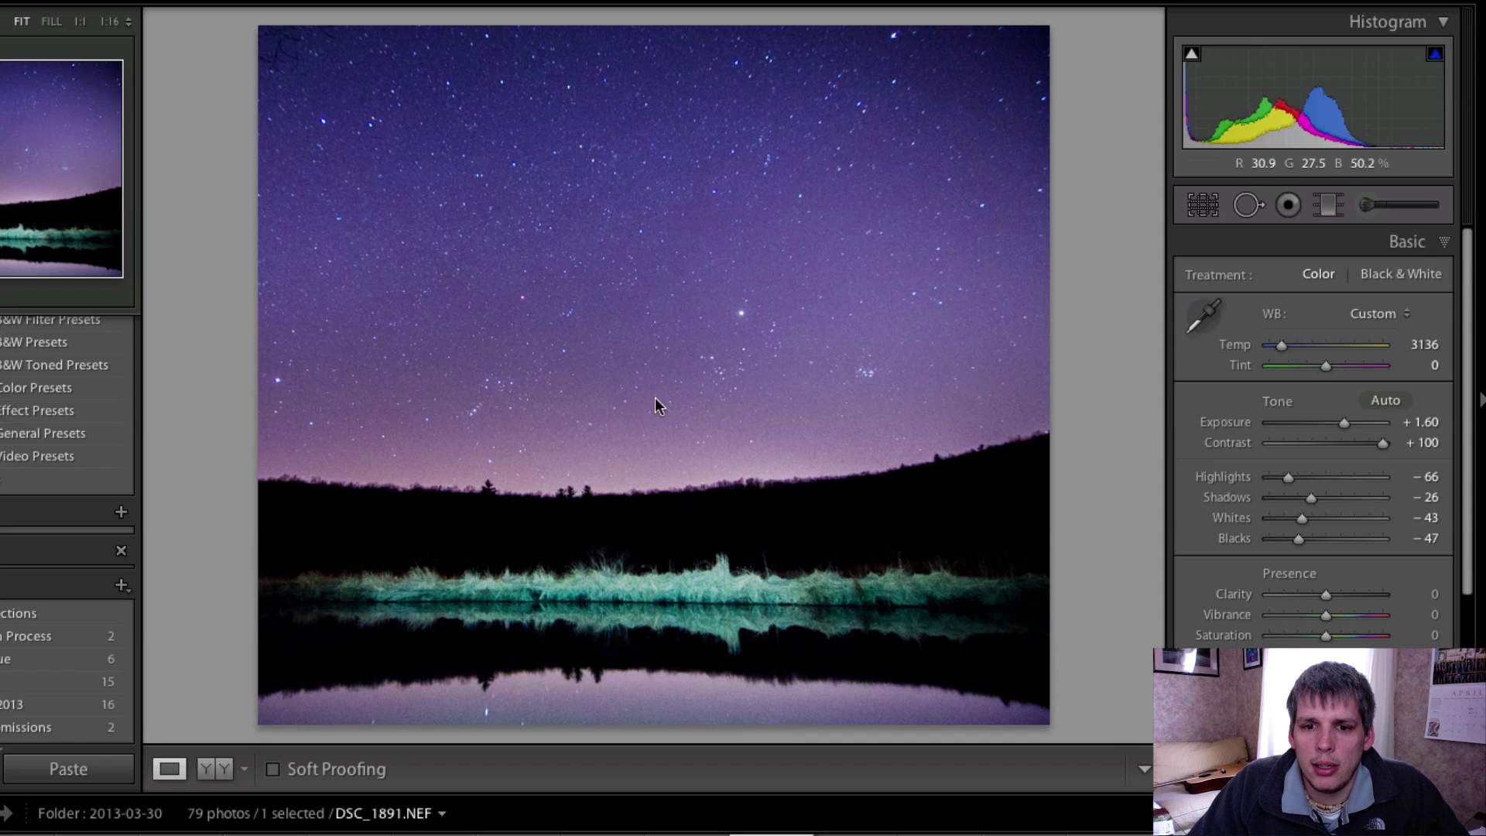
Raise HSL Saturation for Green to +29 and Aqua to +34, then open the Adjustment Brush.
{"action": "scroll", "coordinate": [1291, 478], "scroll_direction": "down", "scroll_amount": 5}
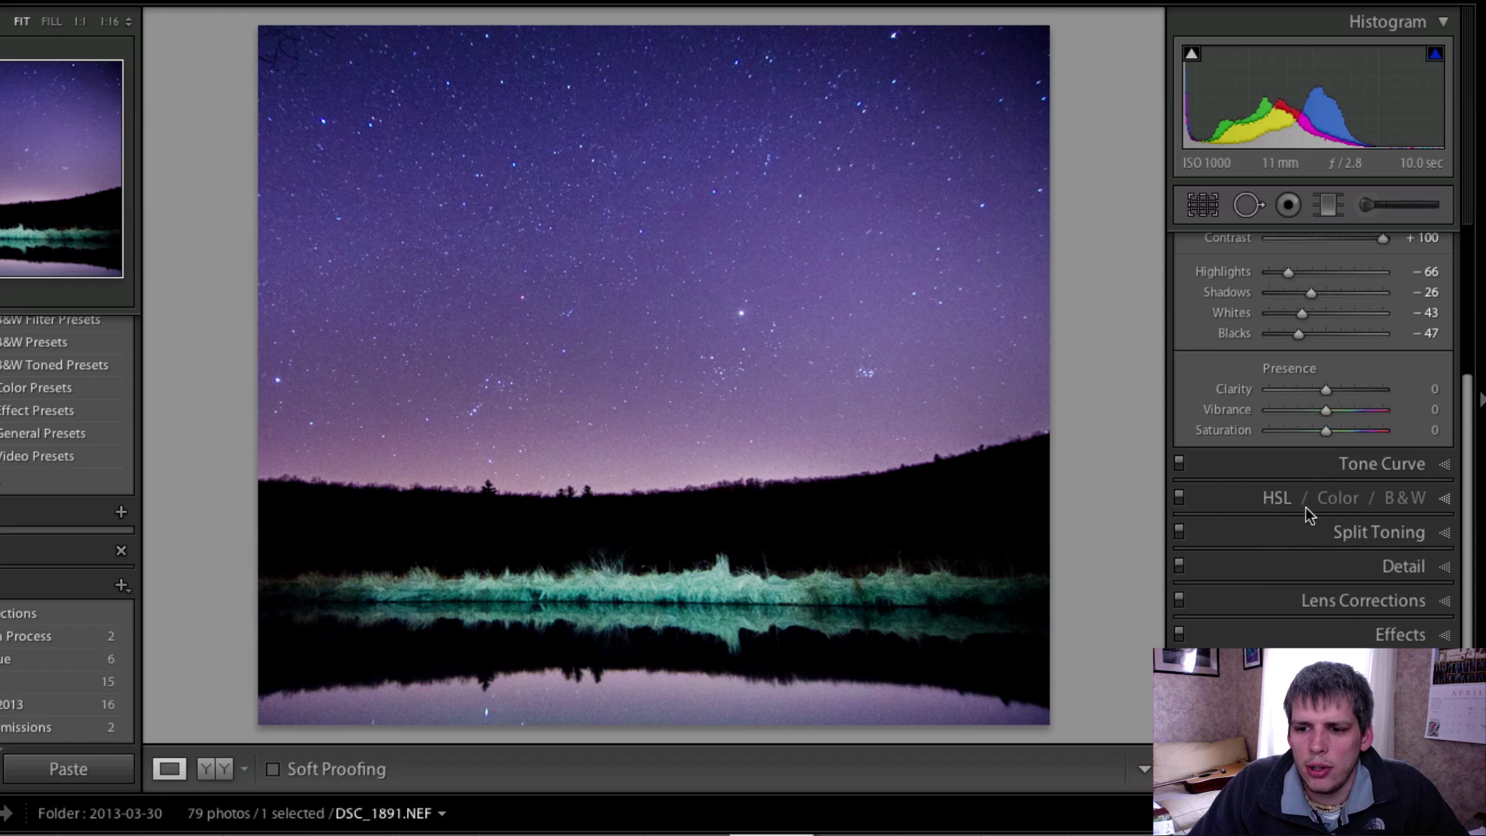
{"action": "left_click", "coordinate": [1277, 497]}
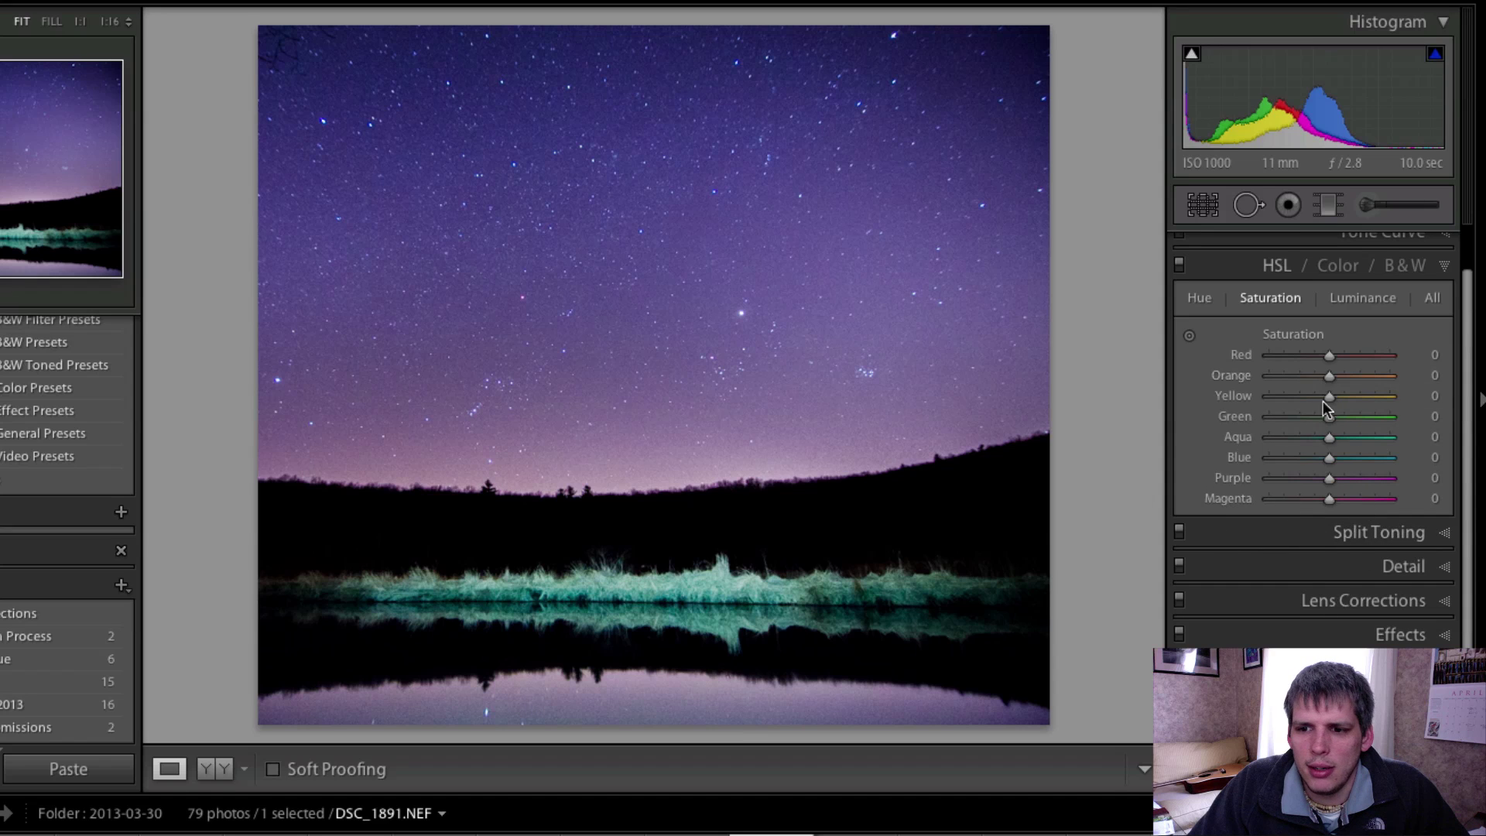
{"action": "left_click_drag", "start_coordinate": [1321, 421], "coordinate": [1346, 418]}
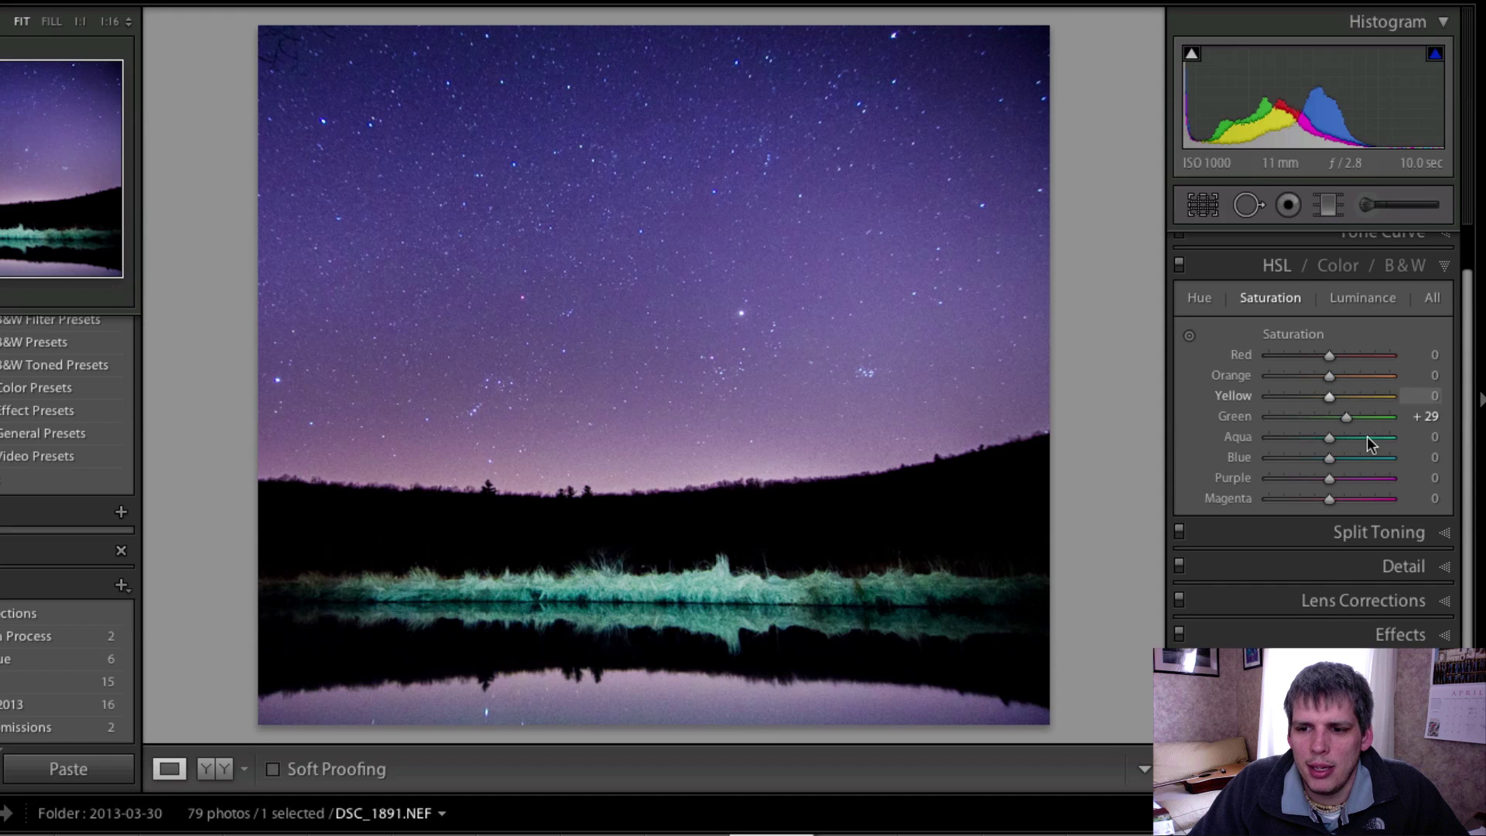
{"action": "left_click_drag", "start_coordinate": [1329, 438], "coordinate": [1350, 441]}
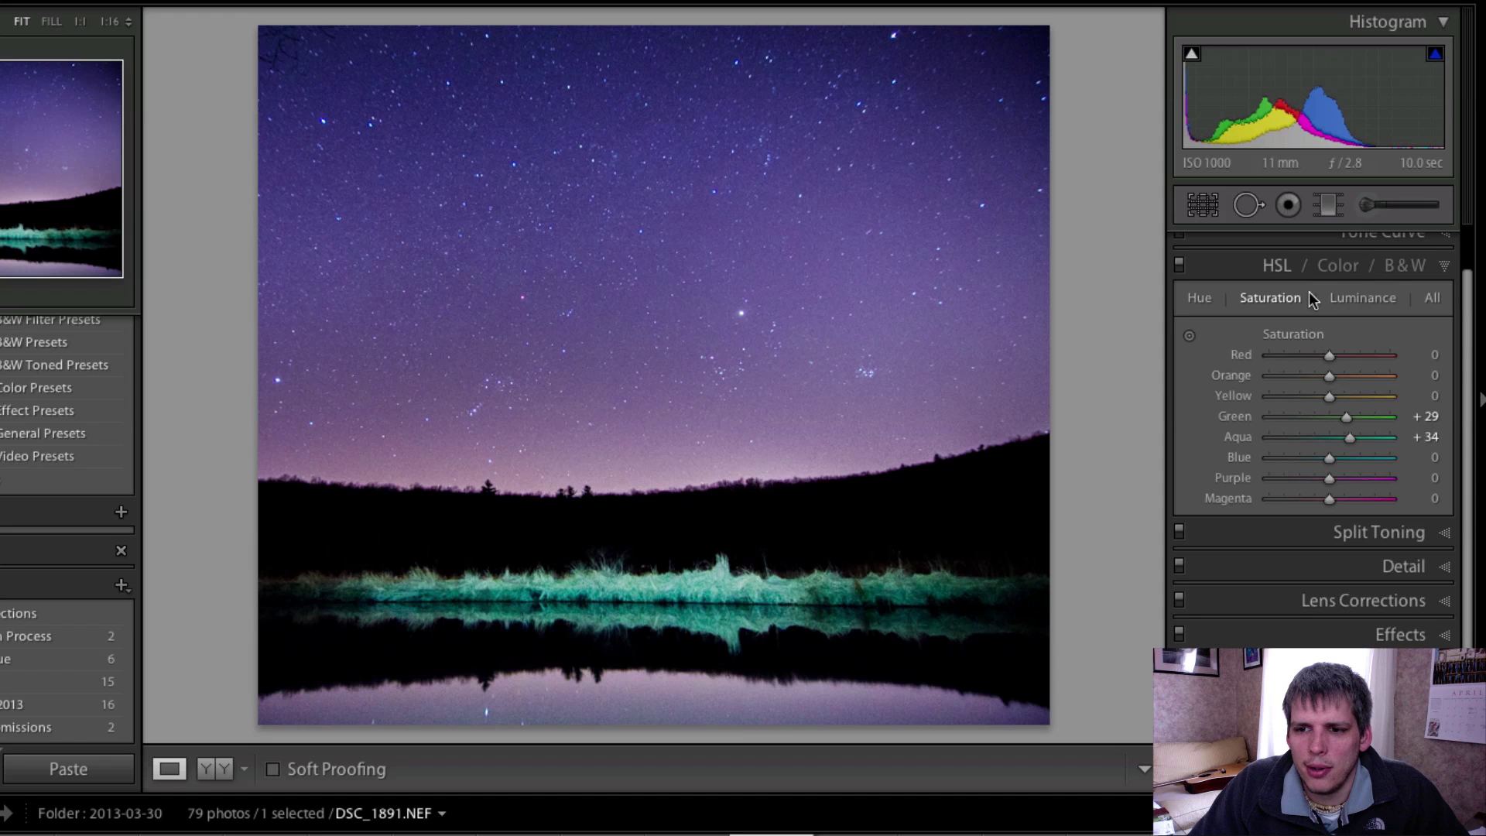
{"action": "scroll", "coordinate": [1308, 294], "scroll_direction": "up", "scroll_amount": 2}
{"action": "left_click", "coordinate": [1376, 201]}
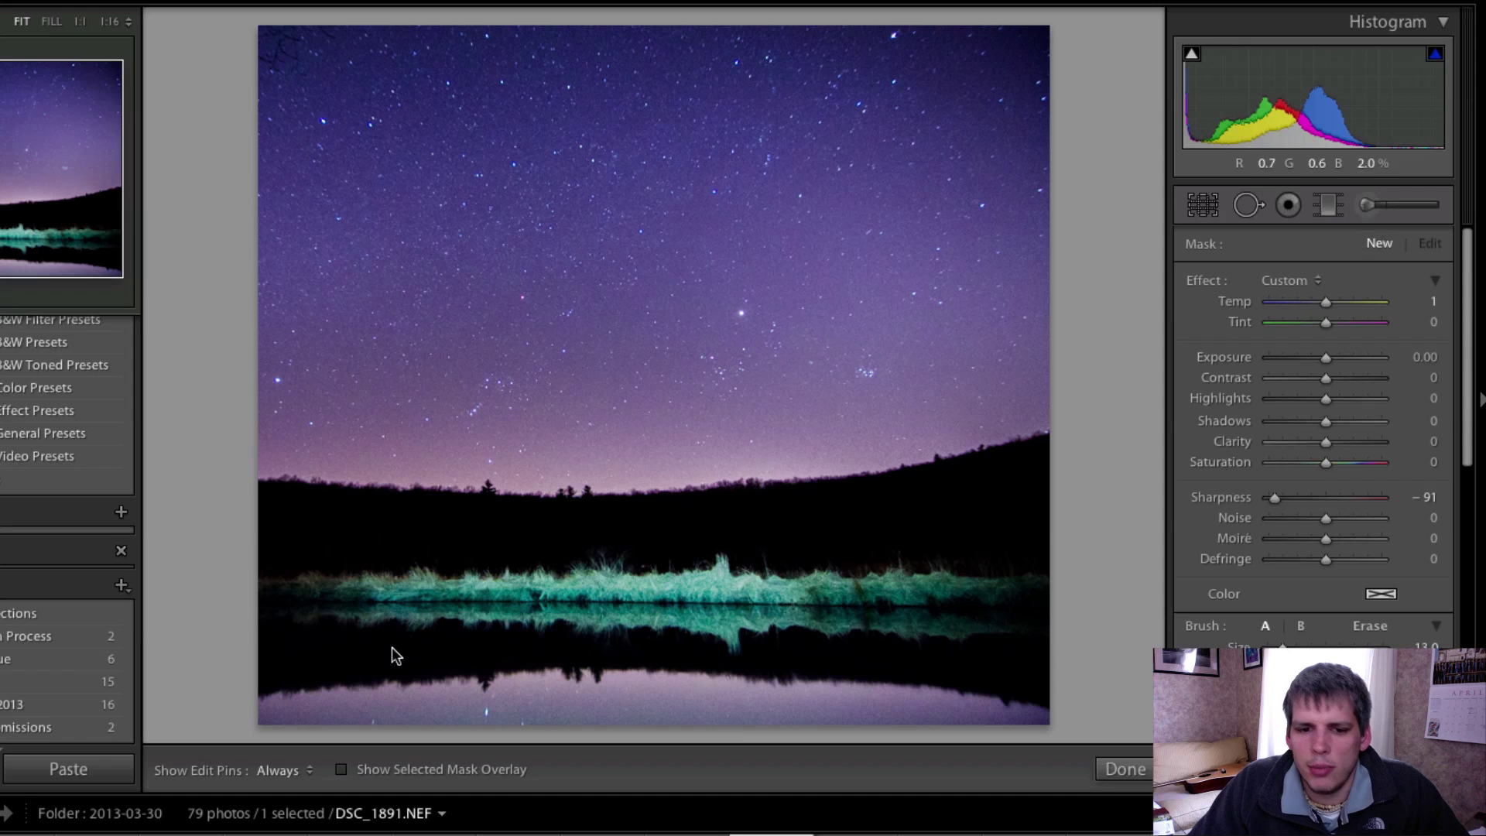
Set the grass brush mask to Exposure −0.09, Contrast 27, Highlights −41, Clarity 38 and Sharpness 0.
{"action": "key", "text": "bracketleft"}
{"action": "key", "text": "h"}
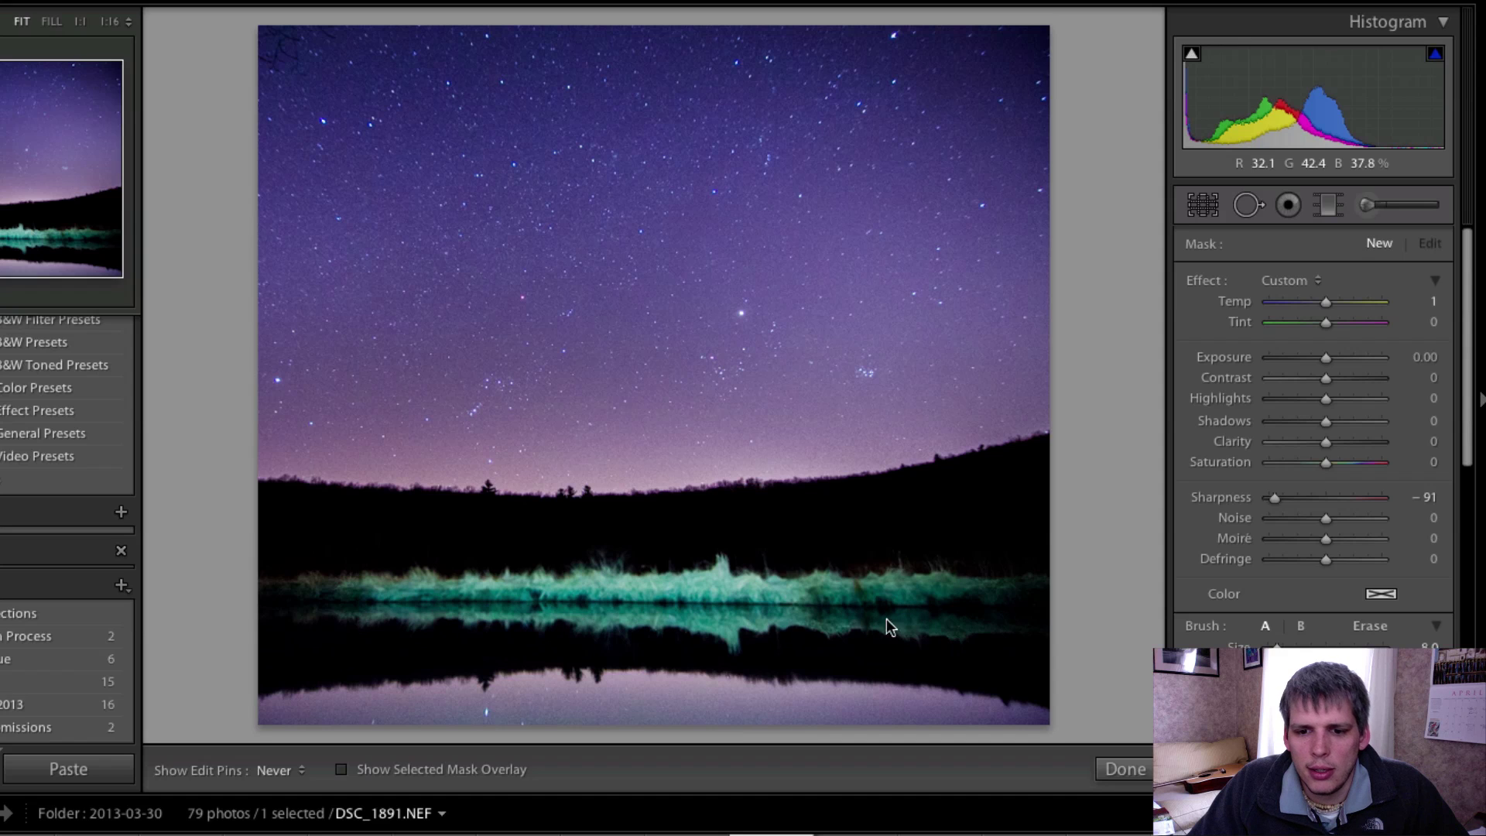
{"action": "key", "text": "h"}
{"action": "double_click", "coordinate": [1209, 496]}
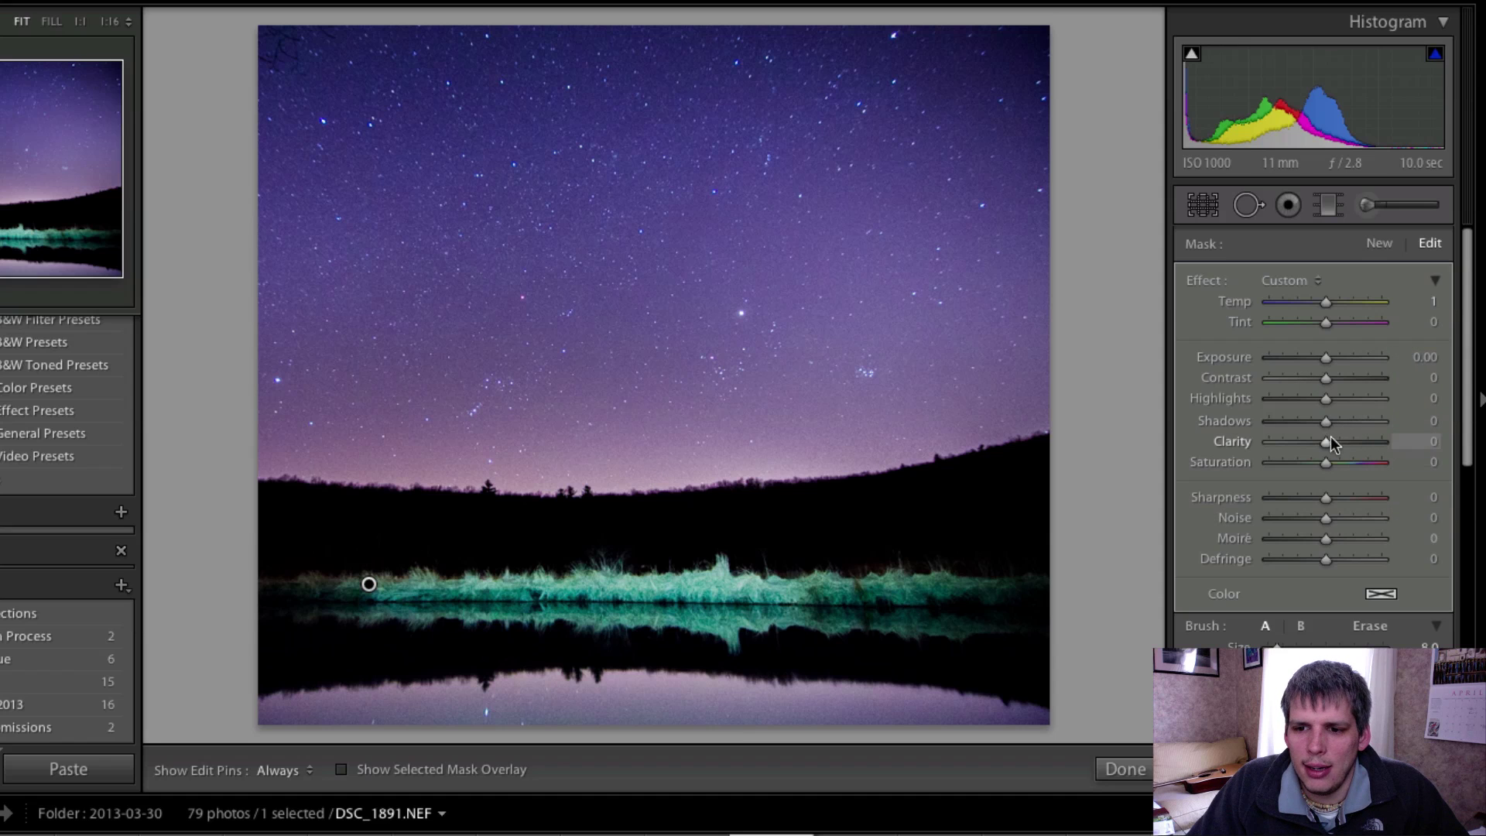
{"action": "left_click_drag", "start_coordinate": [1325, 359], "coordinate": [1349, 443]}
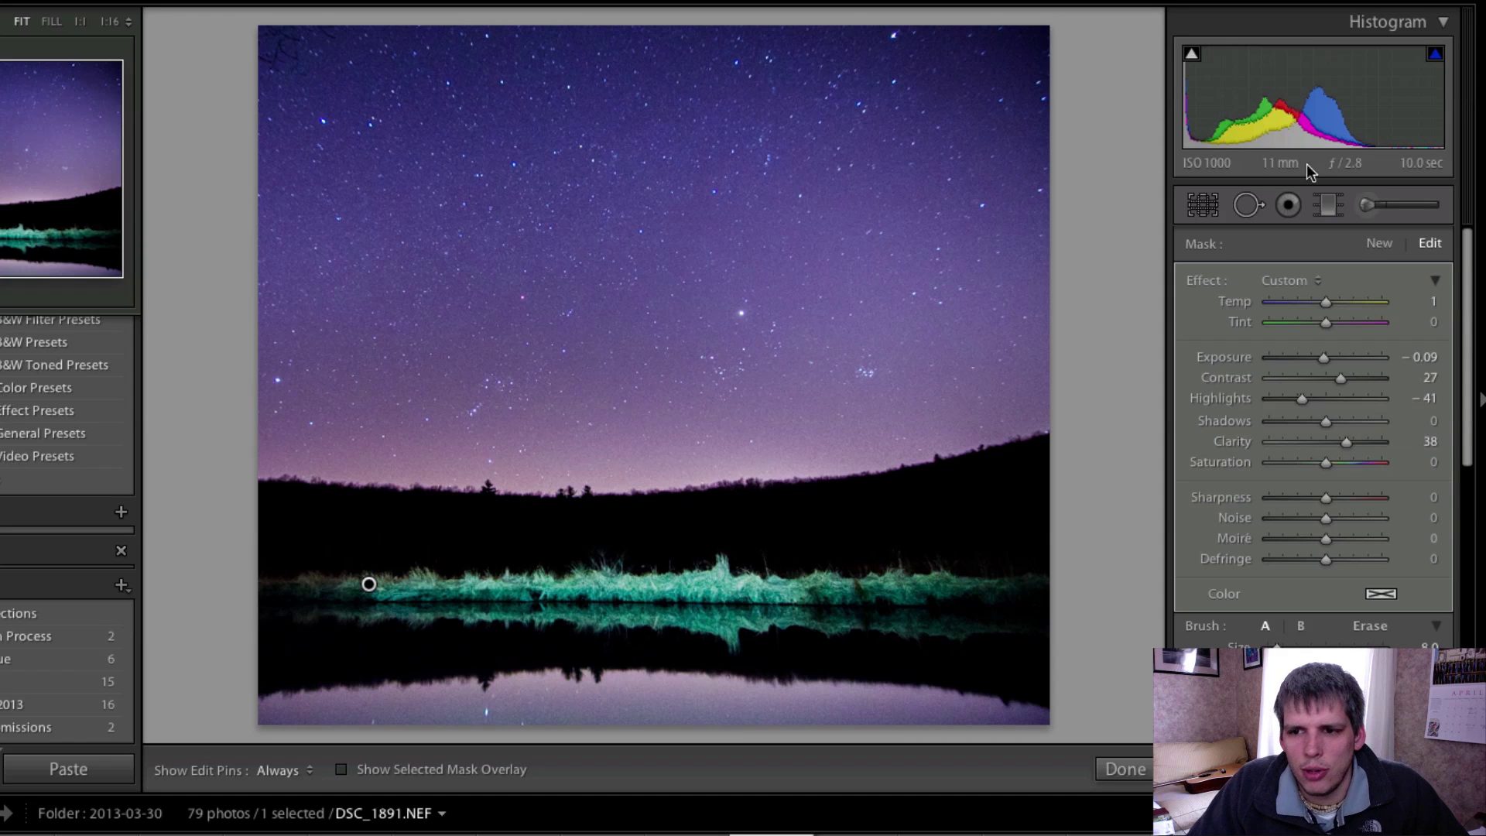
{"action": "left_click", "coordinate": [1363, 204]}
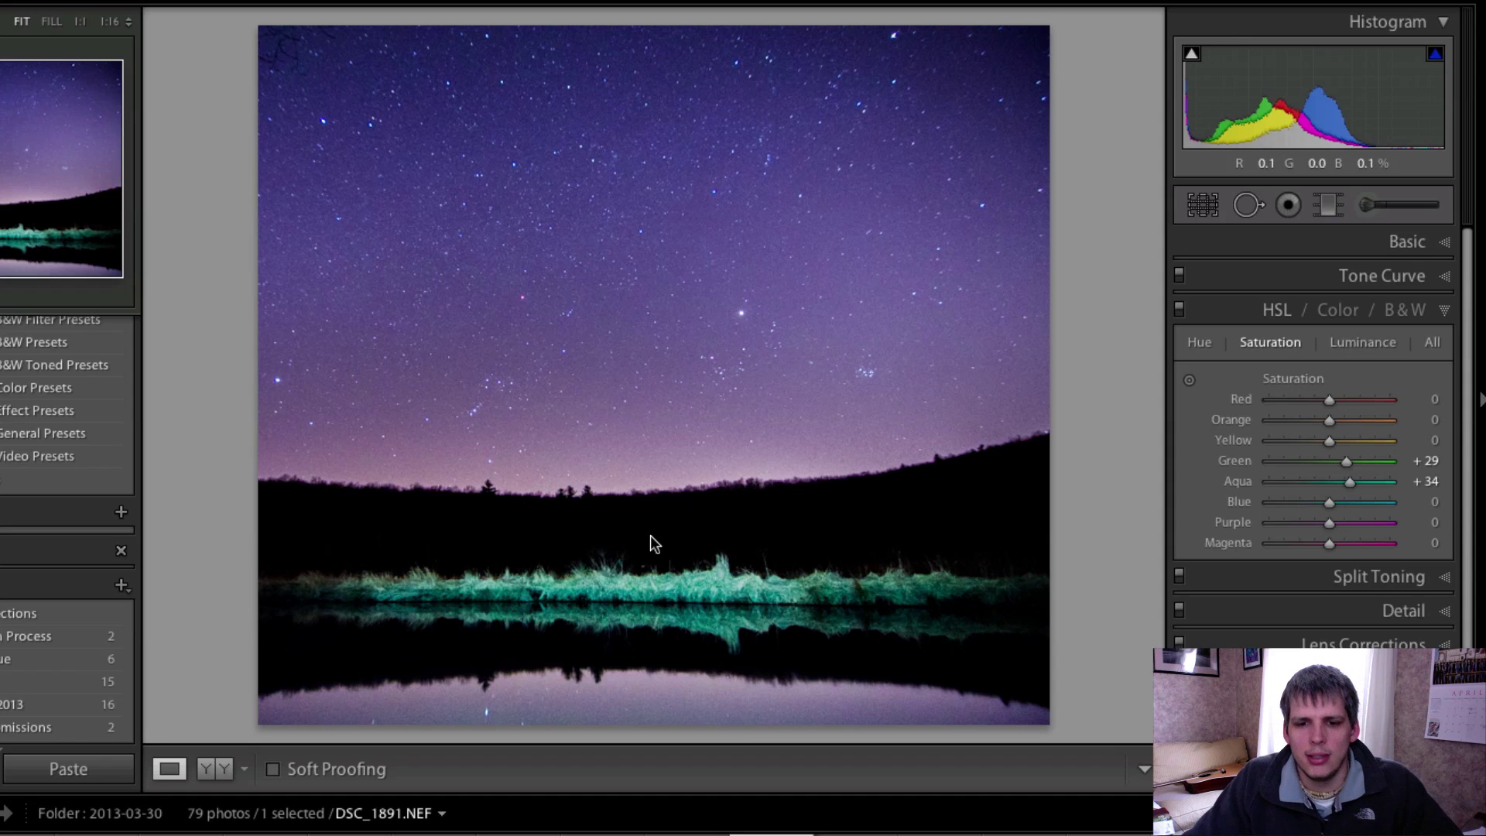